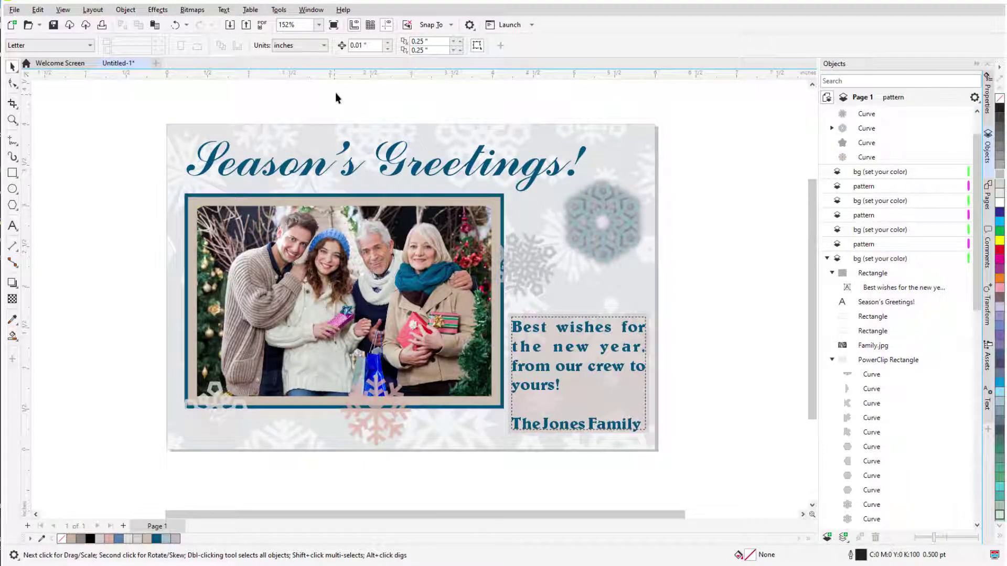
# Step: Add a drop shadow to the snowflake beside the photo, then to the other snowflakes
pyautogui.click(526, 259)
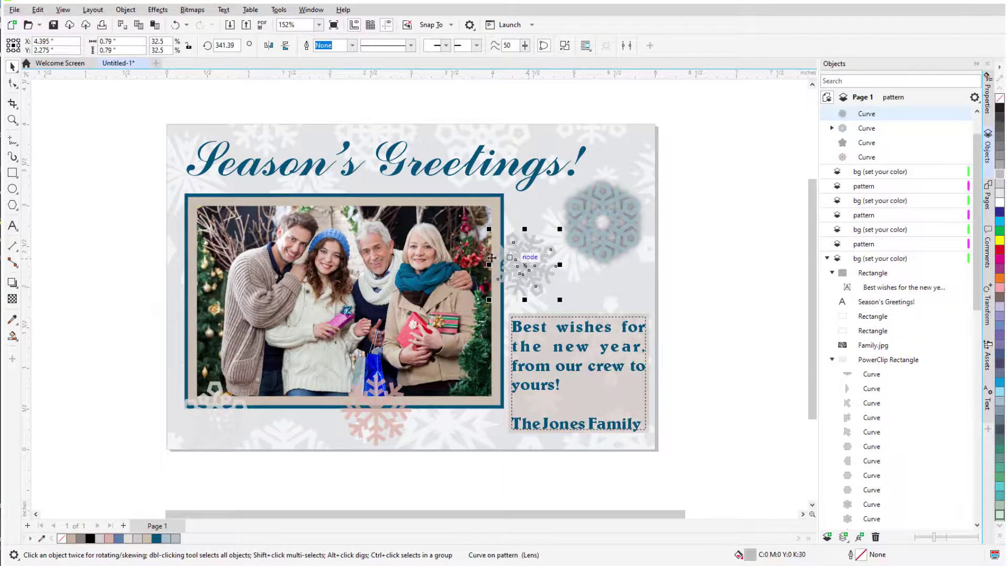
pyautogui.click(13, 282)
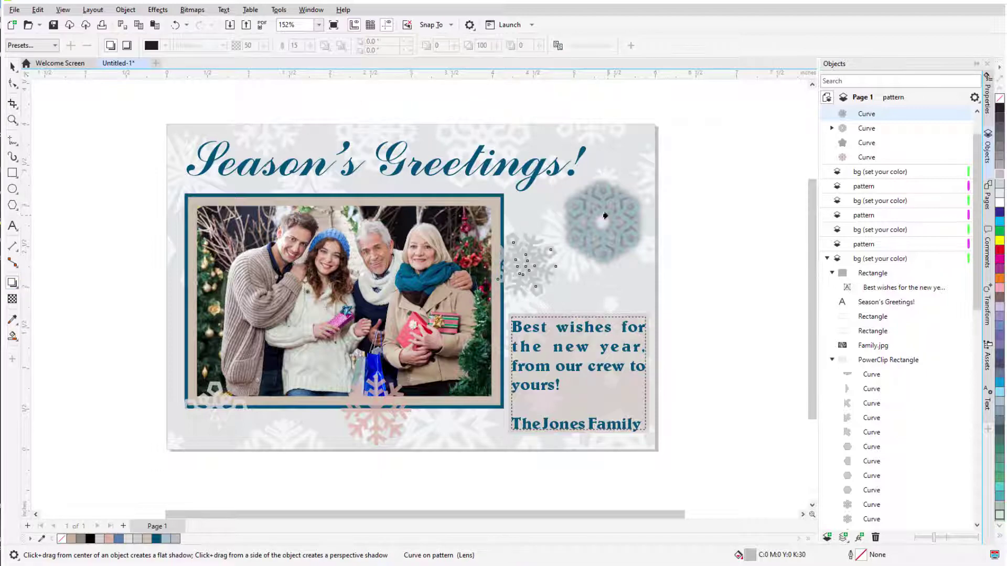
pyautogui.moveTo(602, 255); pyautogui.dragTo(600, 254)
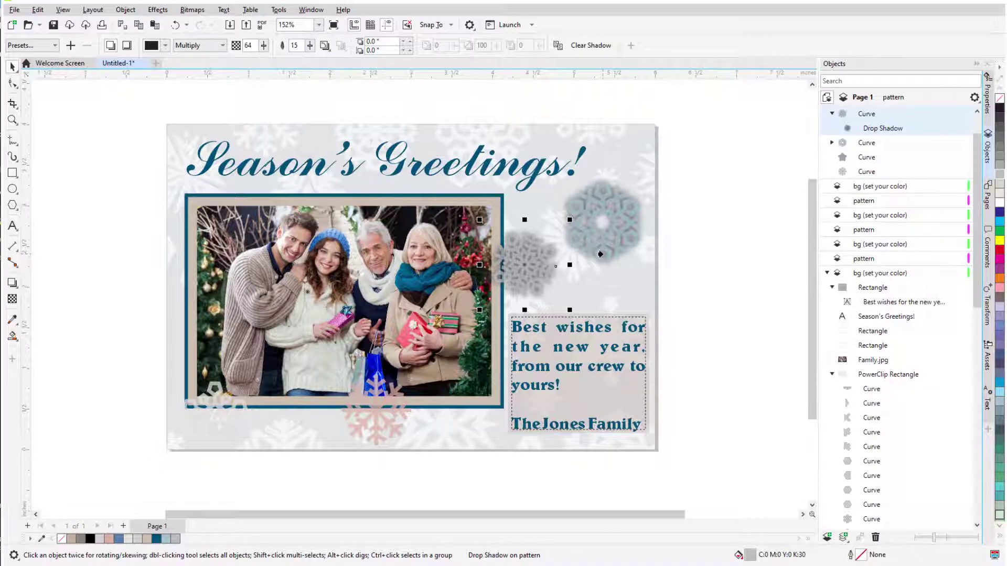
pyautogui.press('Escape')
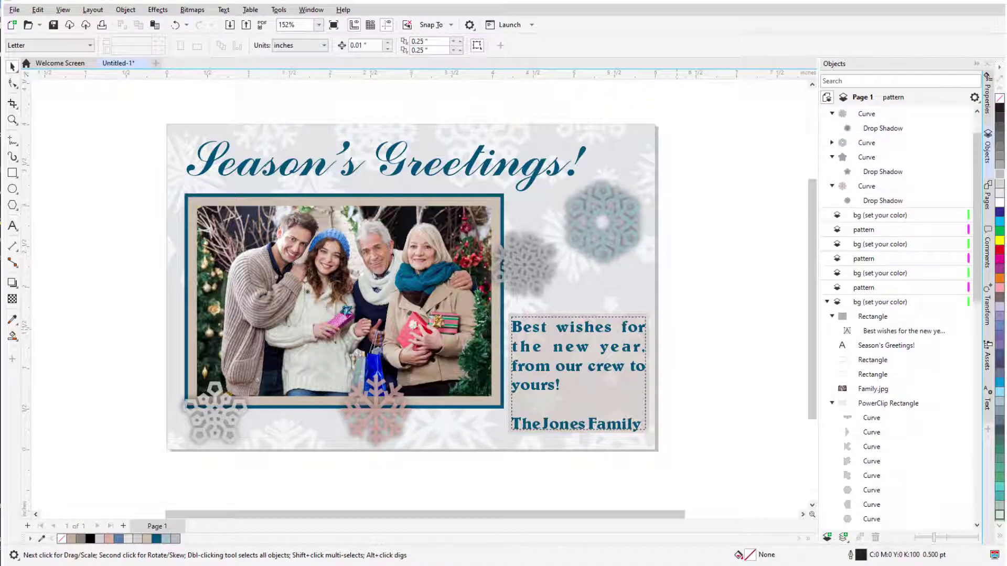
pyautogui.click(14, 9)
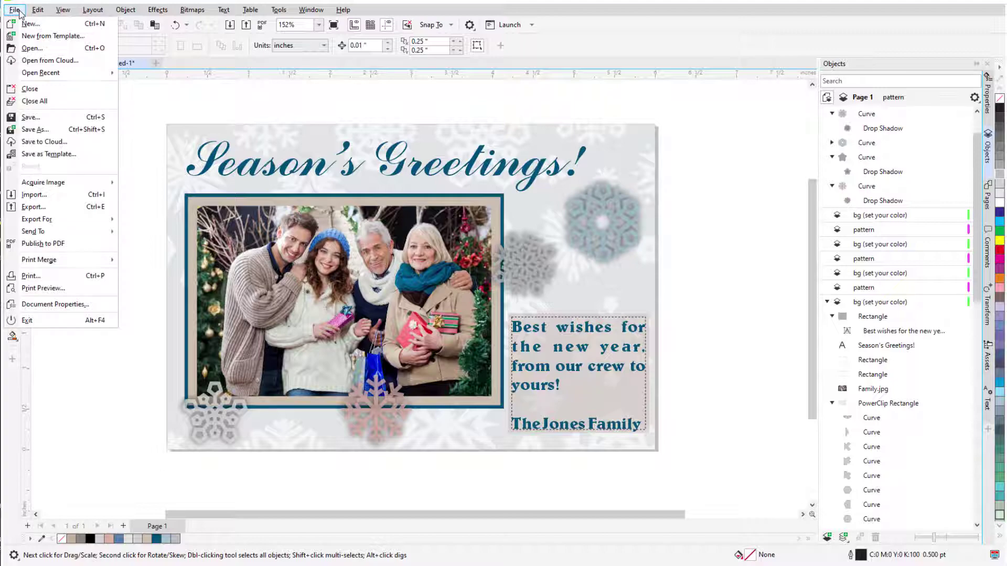
# Step: Preview the card for printing, then create a new Letter-size 300 dpi document, Untitled-1
pyautogui.click(73, 288)
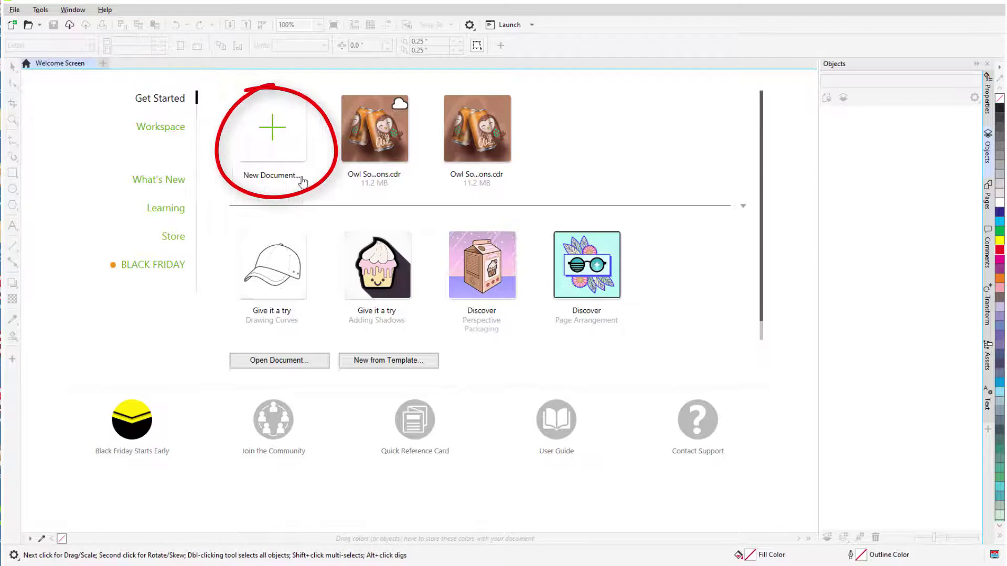
pyautogui.click(285, 154)
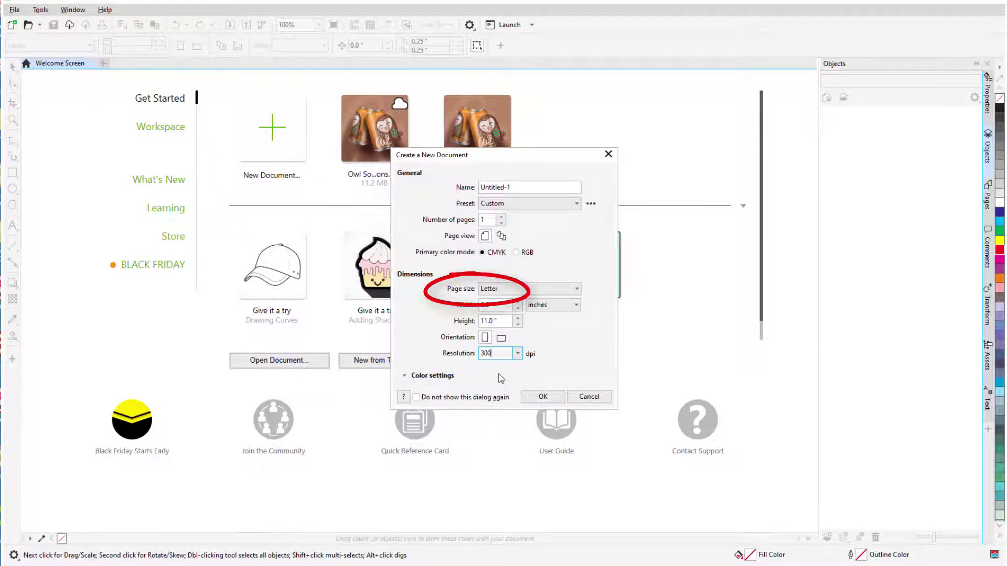
pyautogui.click(543, 397)
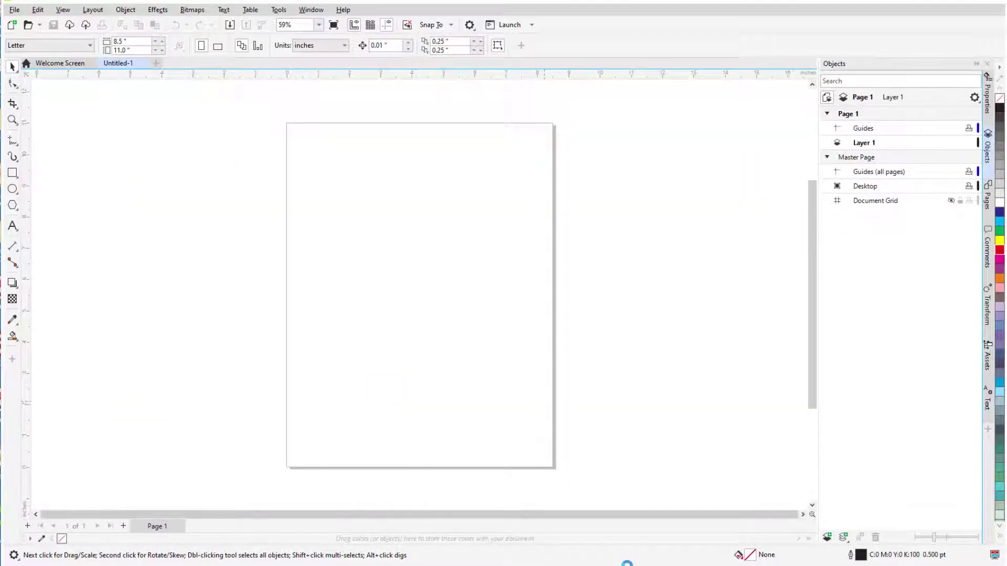
# Step: Set the page to the AVERY 5389-4x6 Post Crd preset and add a page-sized rectangle
pyautogui.click(92, 10)
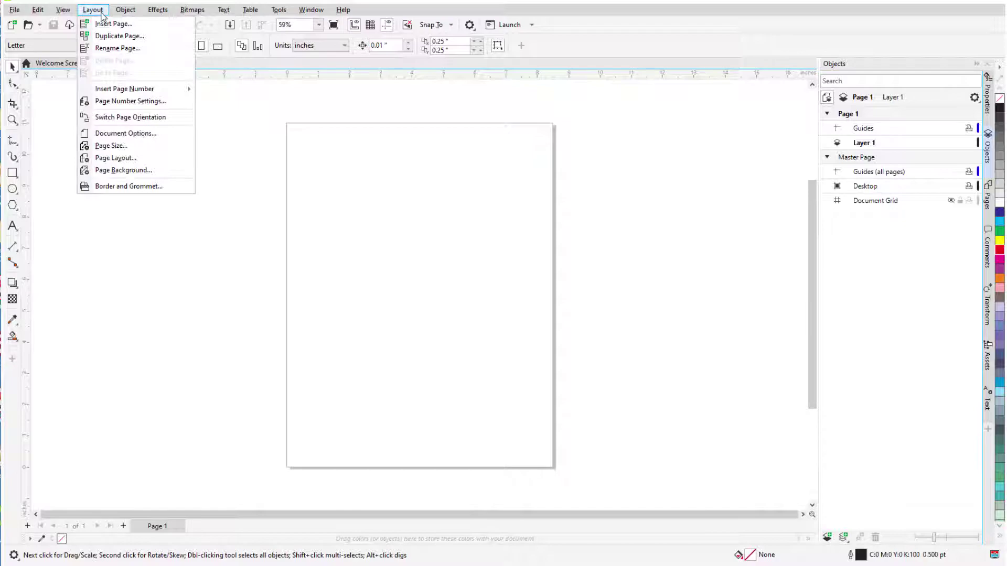
pyautogui.click(142, 146)
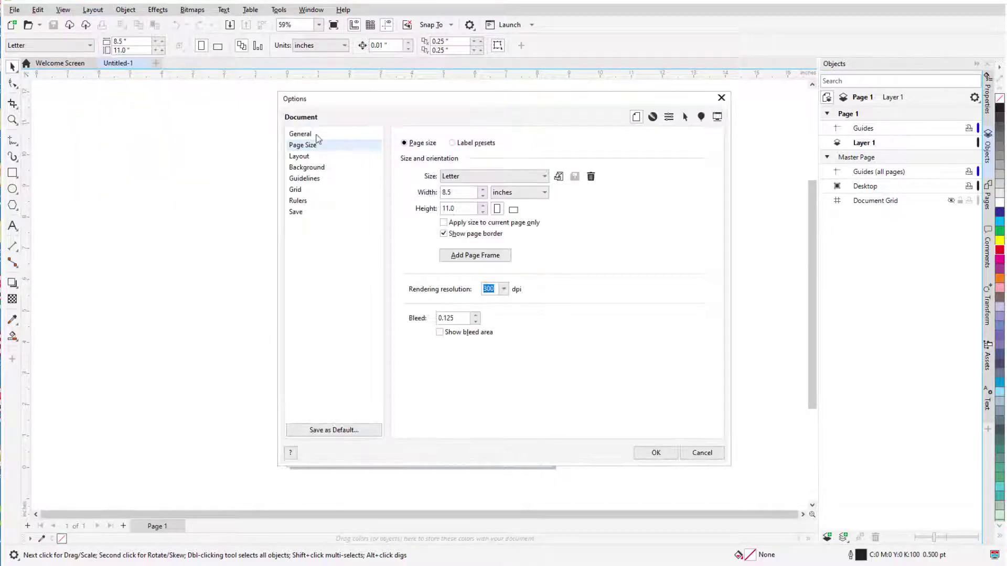
pyautogui.click(463, 151)
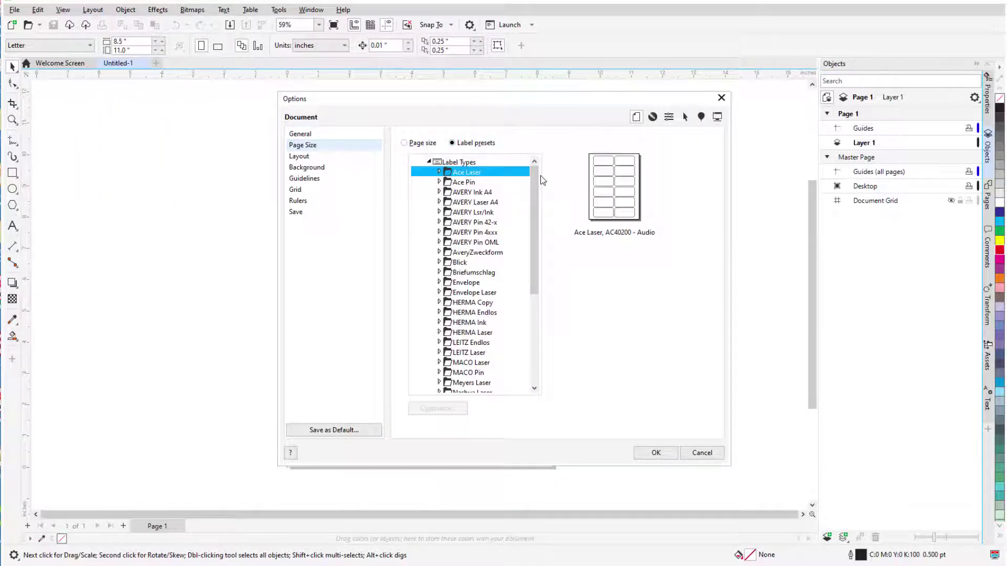
pyautogui.click(439, 212)
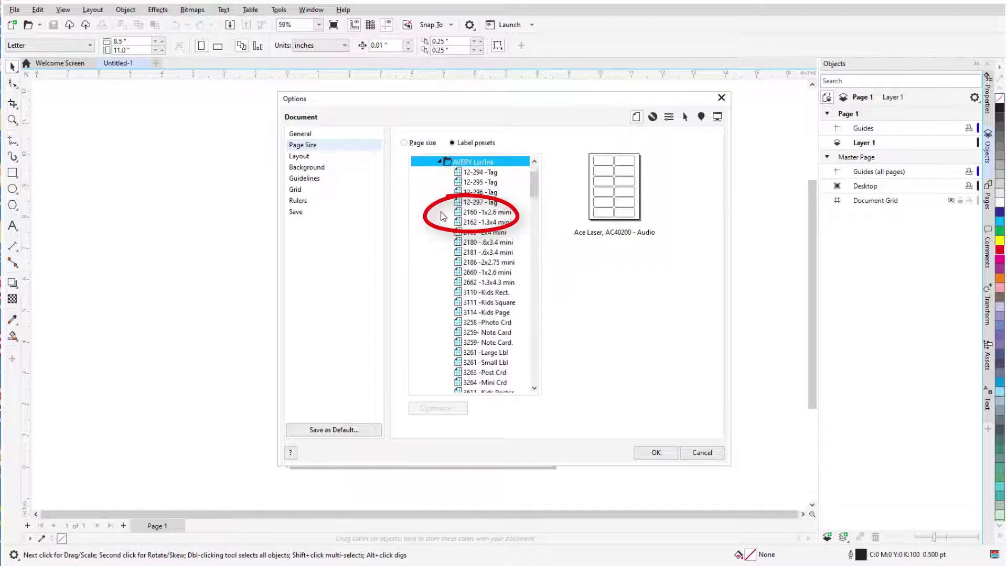
pyautogui.moveTo(534, 170); pyautogui.dragTo(535, 255)
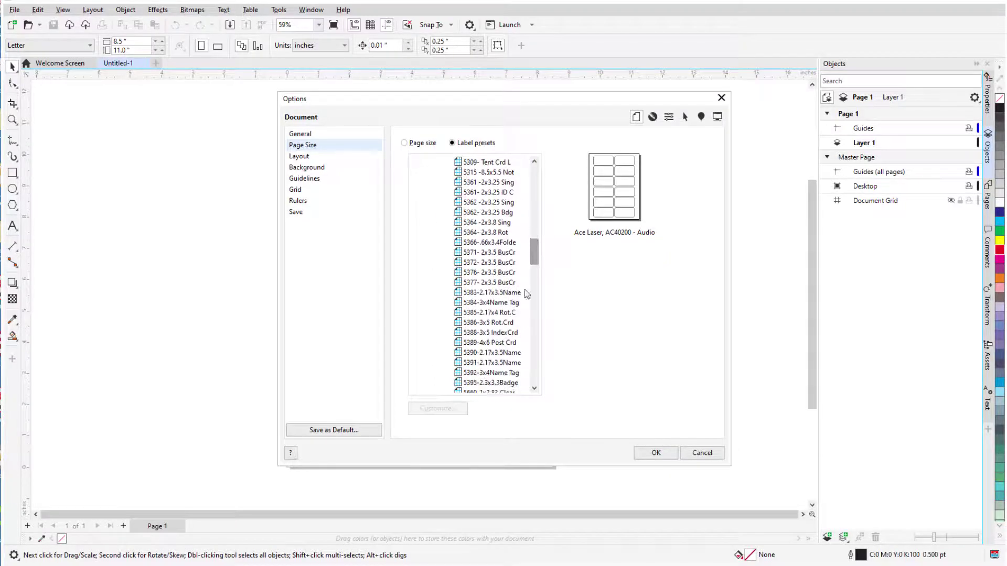
pyautogui.click(522, 345)
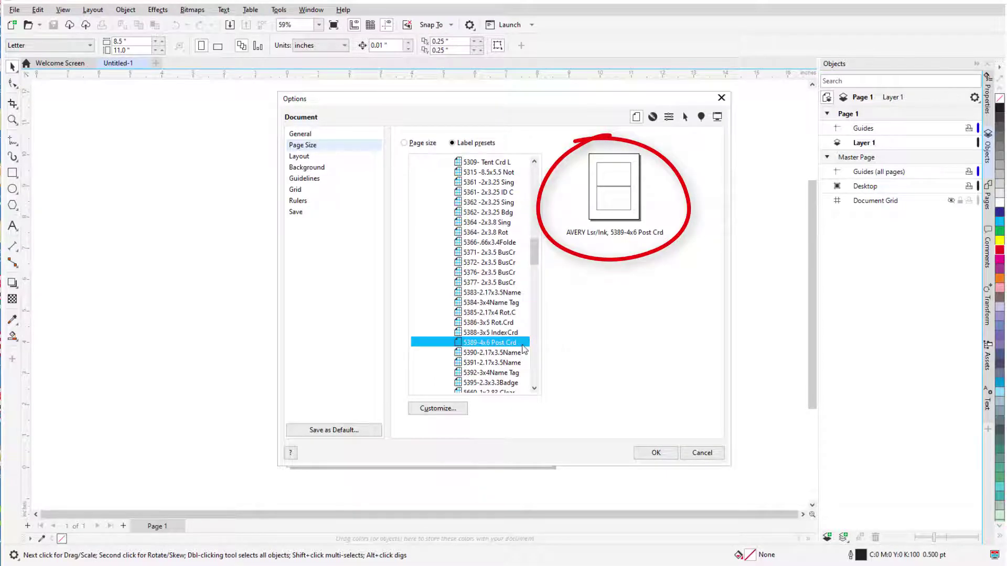
pyautogui.click(662, 455)
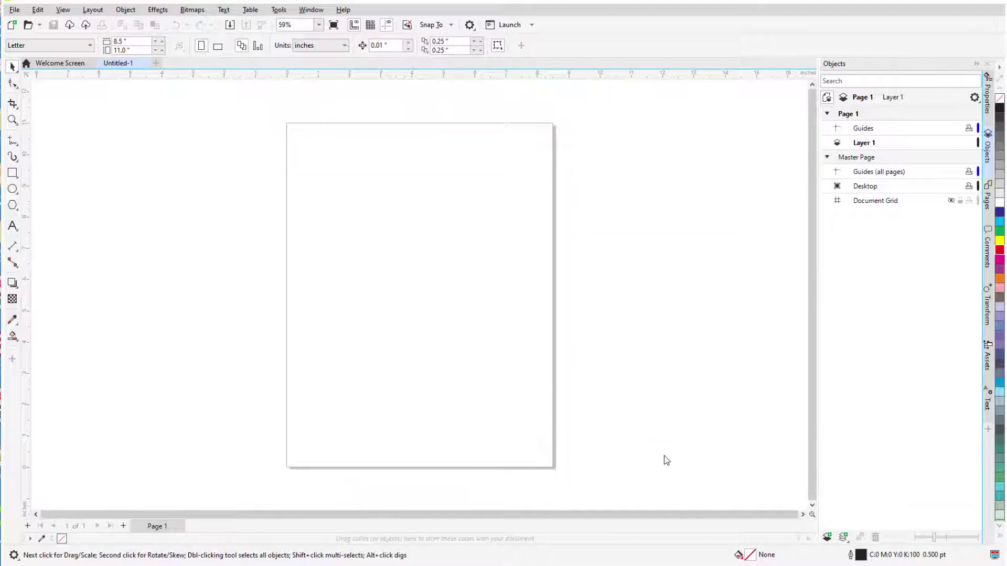
pyautogui.scroll(1, 462, 329)
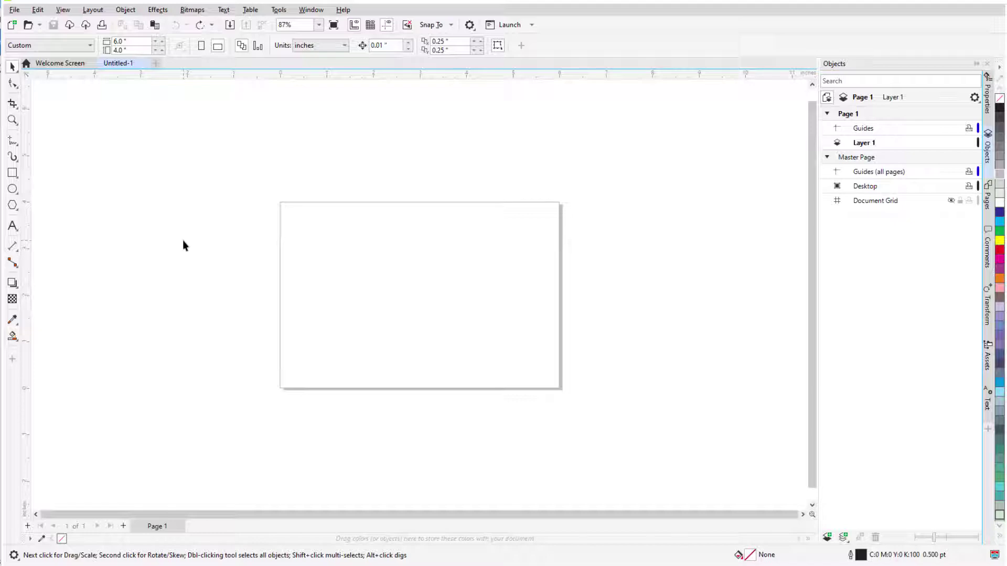
pyautogui.doubleClick(13, 173)
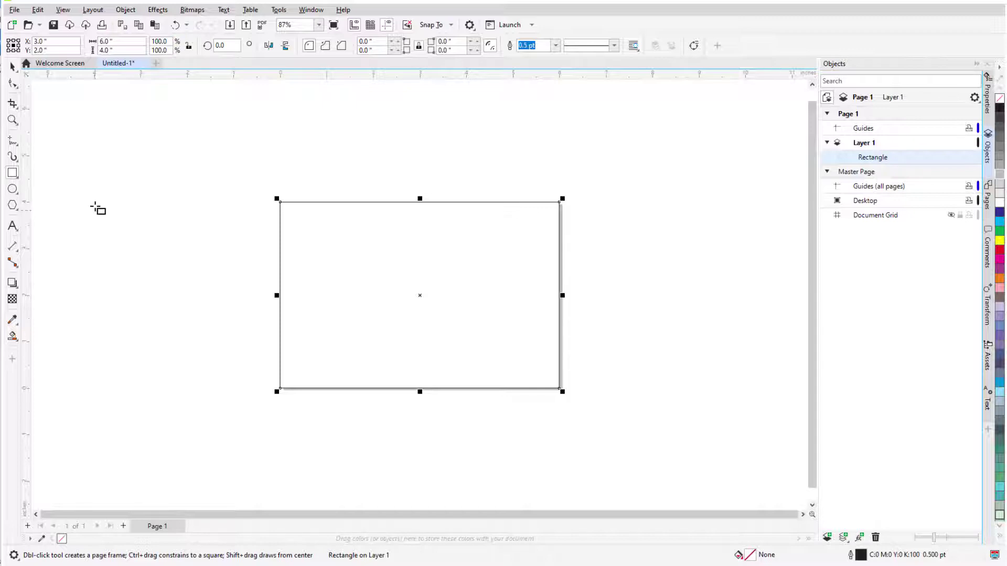
# Step: Browse the Welcome Screen Store filtered to Vectors, then return to Untitled-1
pyautogui.click(77, 64)
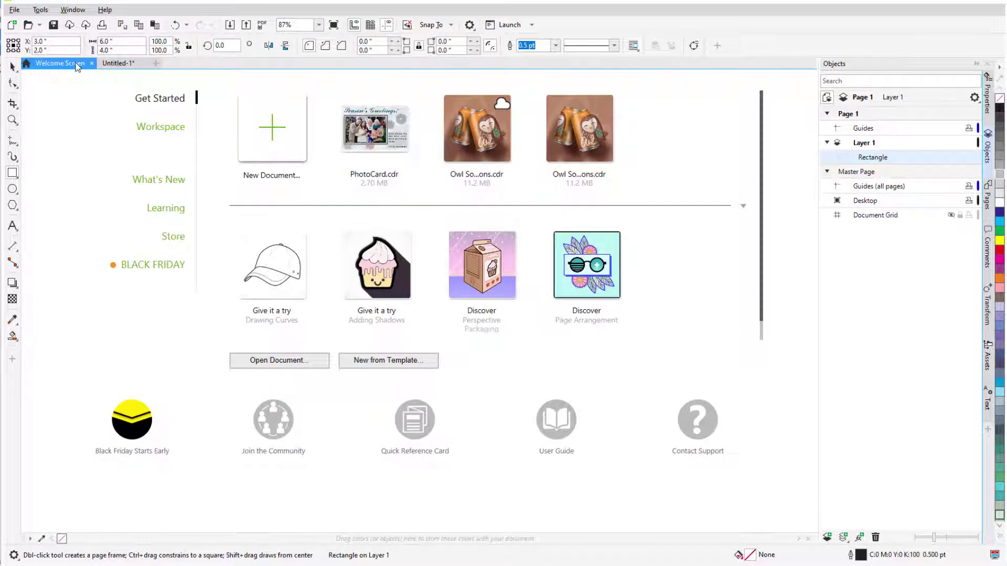
pyautogui.click(178, 243)
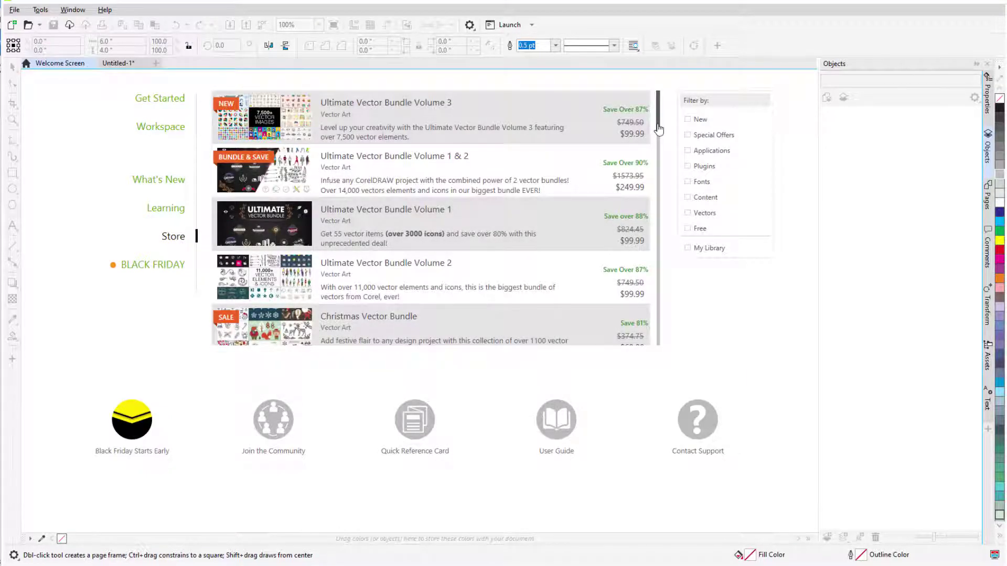
pyautogui.moveTo(659, 131); pyautogui.dragTo(661, 222)
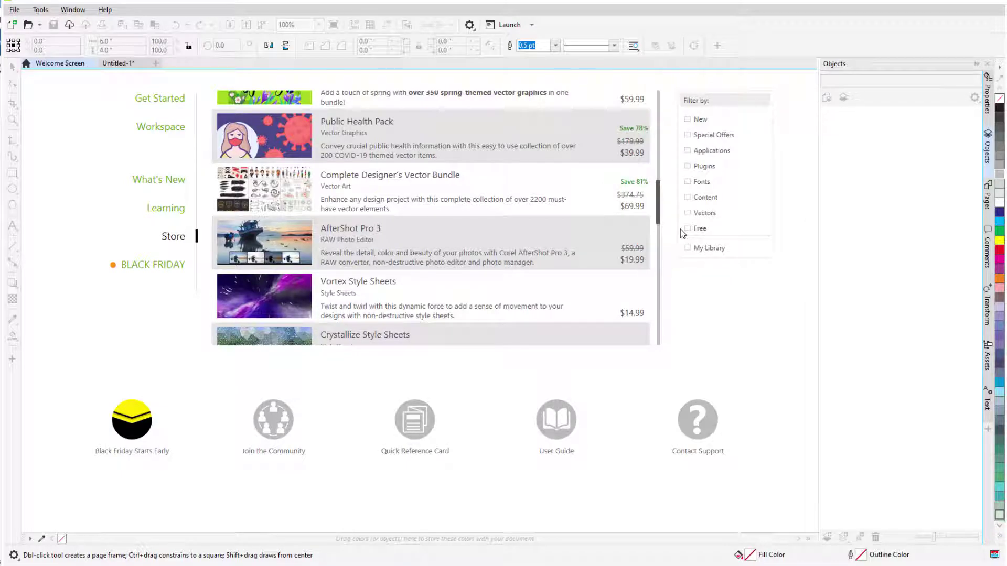
pyautogui.click(687, 214)
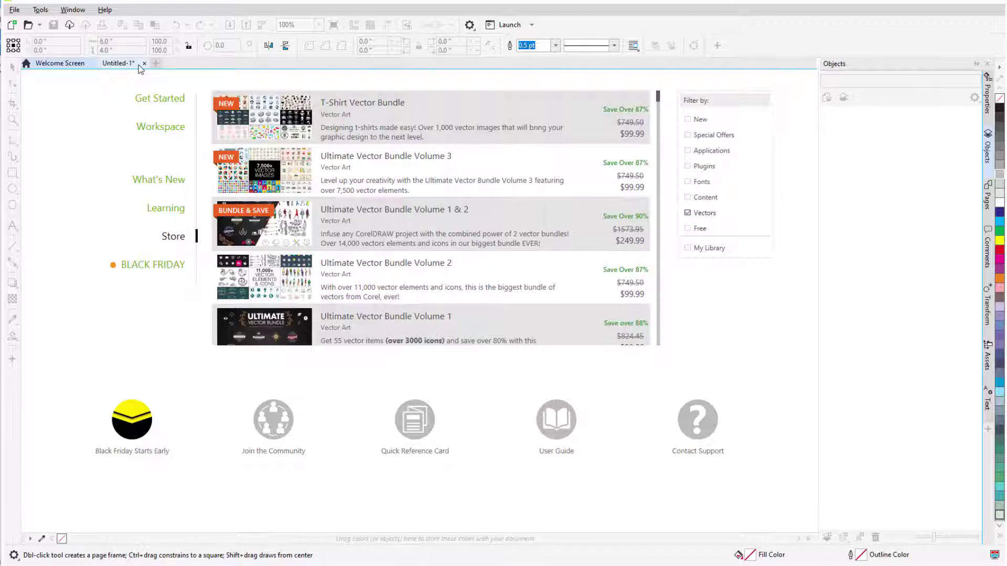
pyautogui.hotkey('ctrl', 'Tab')
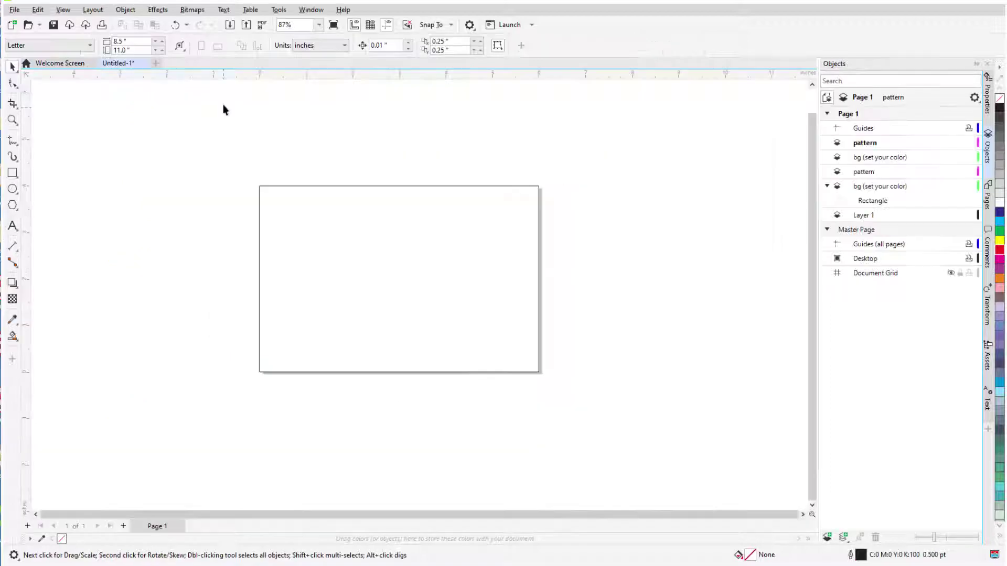
# Step: Import the Snowflakes pattern file and place it to the right of the page
pyautogui.click(230, 24)
pyautogui.click(513, 277)
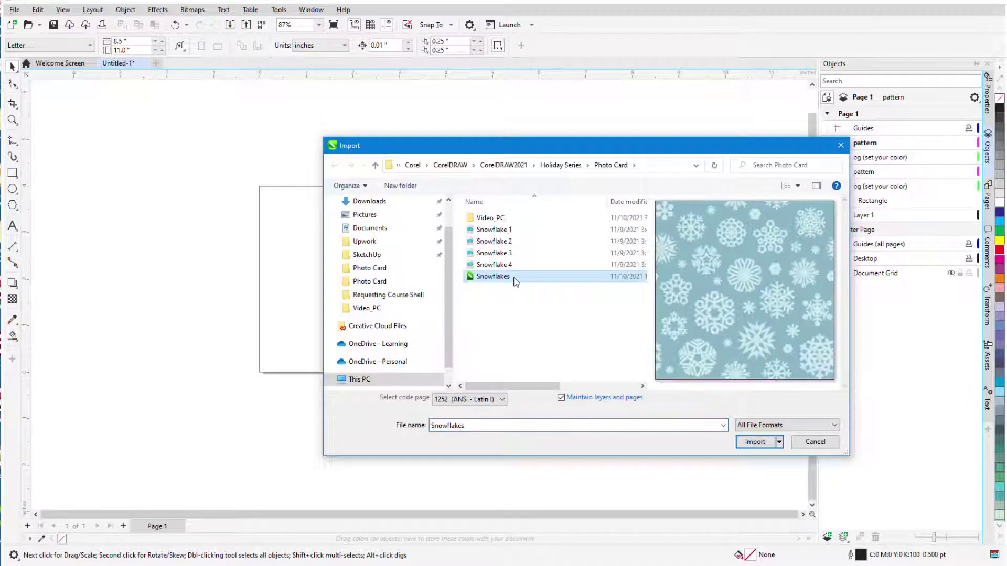
pyautogui.click(755, 441)
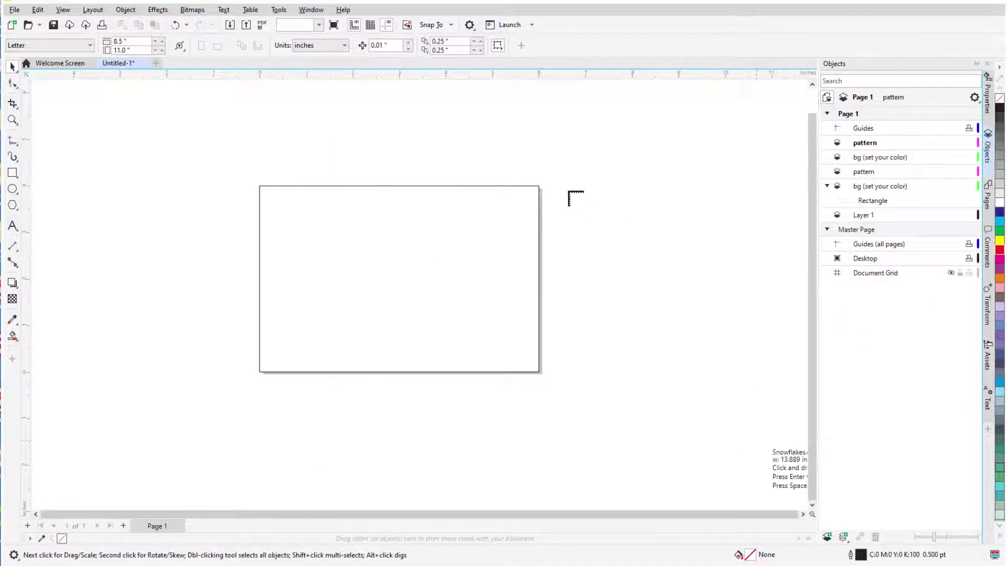
pyautogui.moveTo(684, 293); pyautogui.dragTo(778, 420)
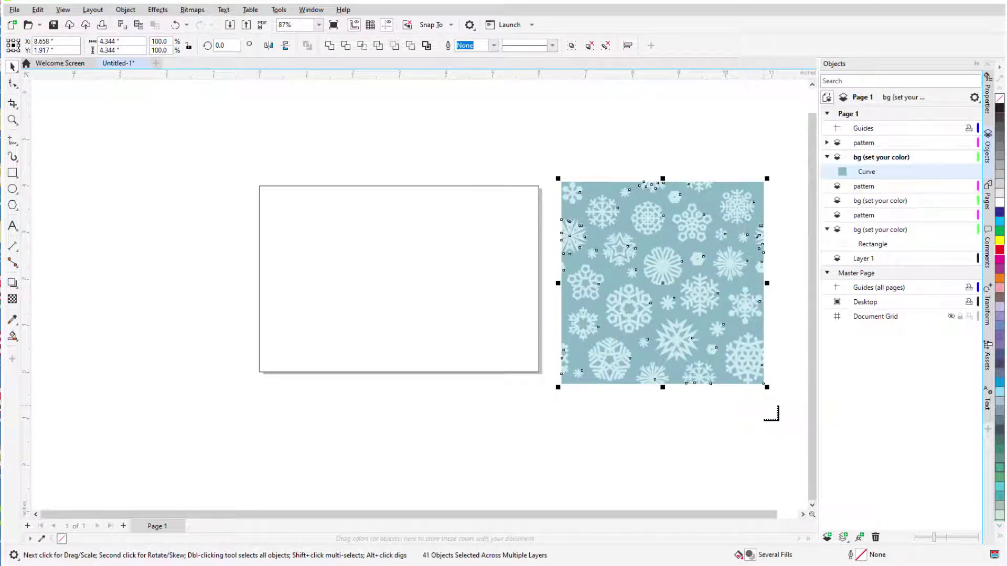
# Step: Apply Hue/Saturation/Lightness to the pattern with Saturation -77 and Lightness 70
pyautogui.click(157, 9)
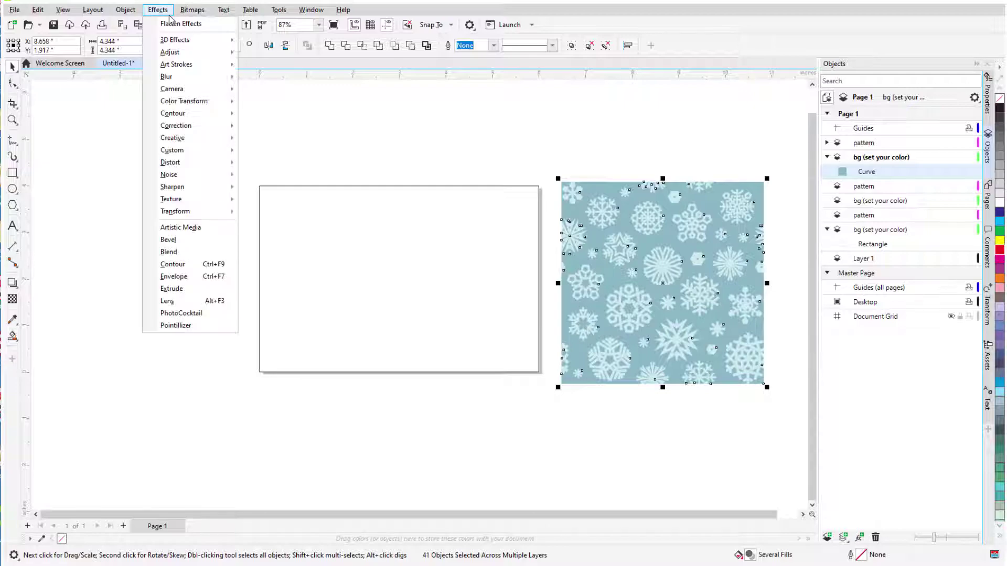
pyautogui.moveTo(199, 55)
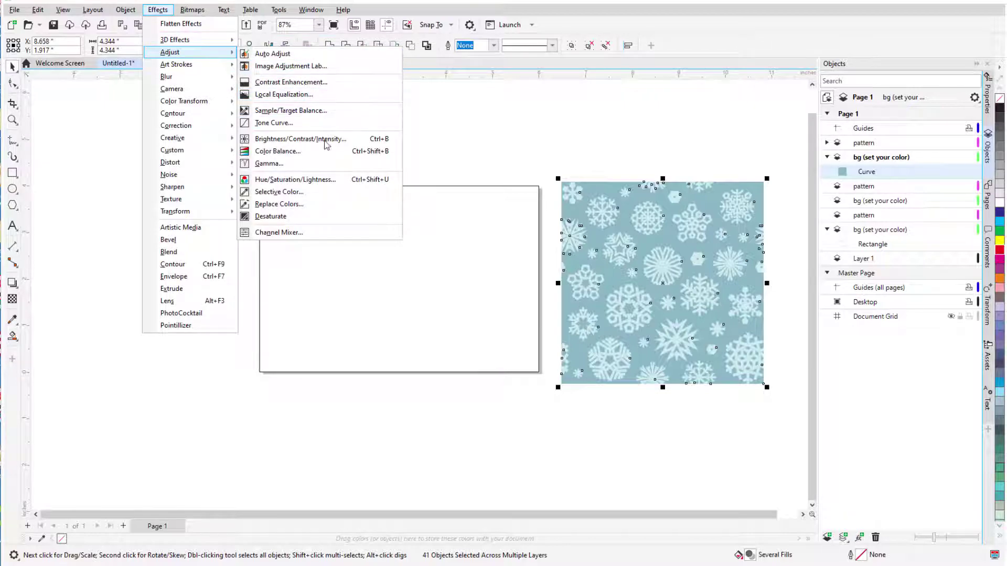
pyautogui.click(344, 183)
pyautogui.moveTo(434, 189); pyautogui.dragTo(445, 157)
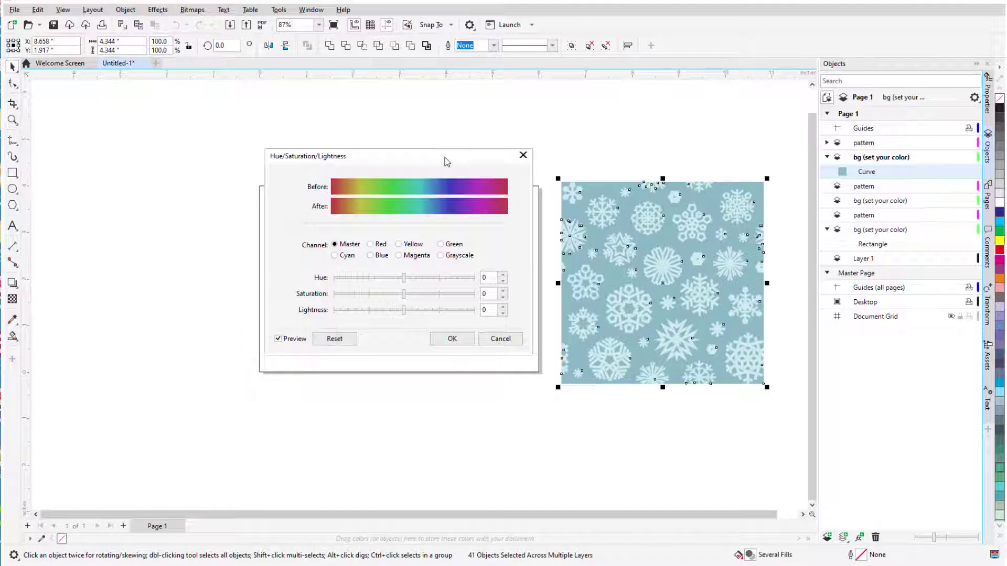
pyautogui.click(349, 294)
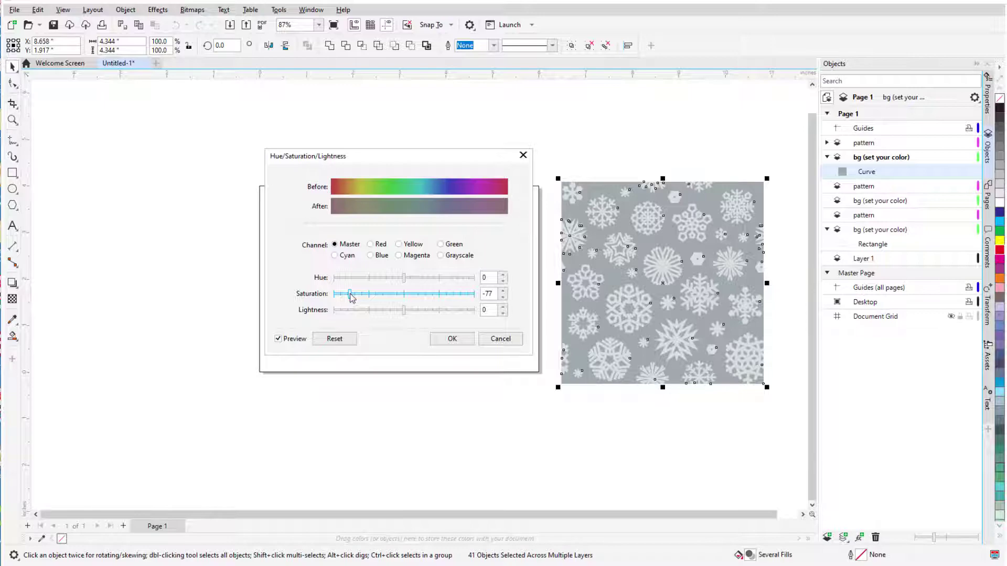
pyautogui.click(454, 311)
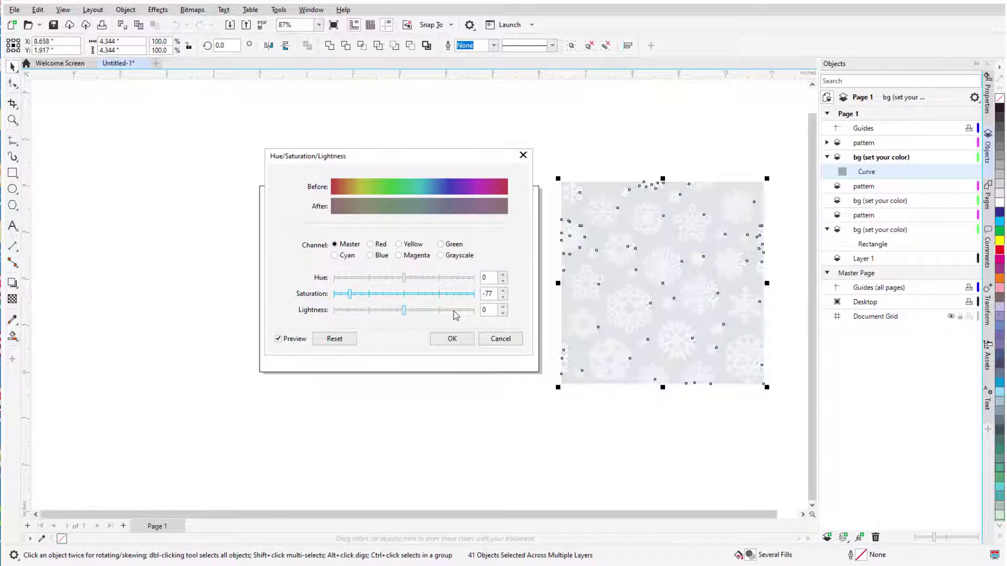
pyautogui.click(451, 338)
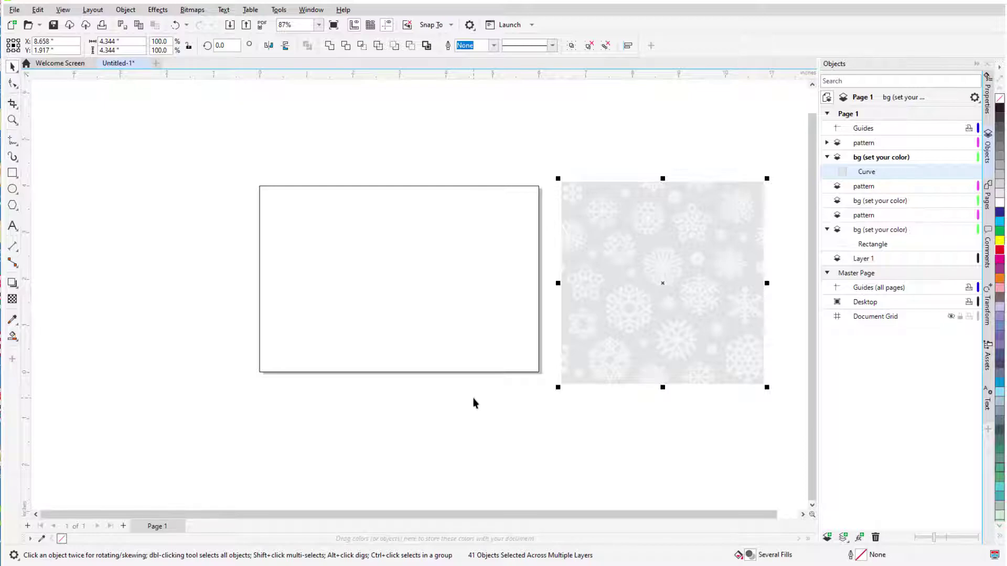
# Step: PowerClip the snowflake pattern inside the postcard rectangle, set to Fill Proportionally
pyautogui.rightClick(605, 193)
pyautogui.click(697, 339)
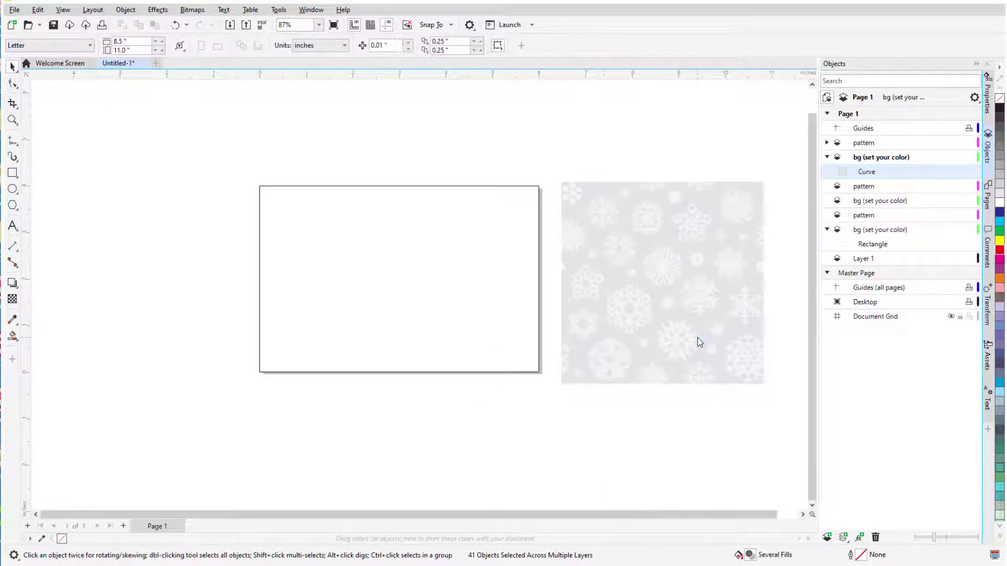
pyautogui.click(460, 372)
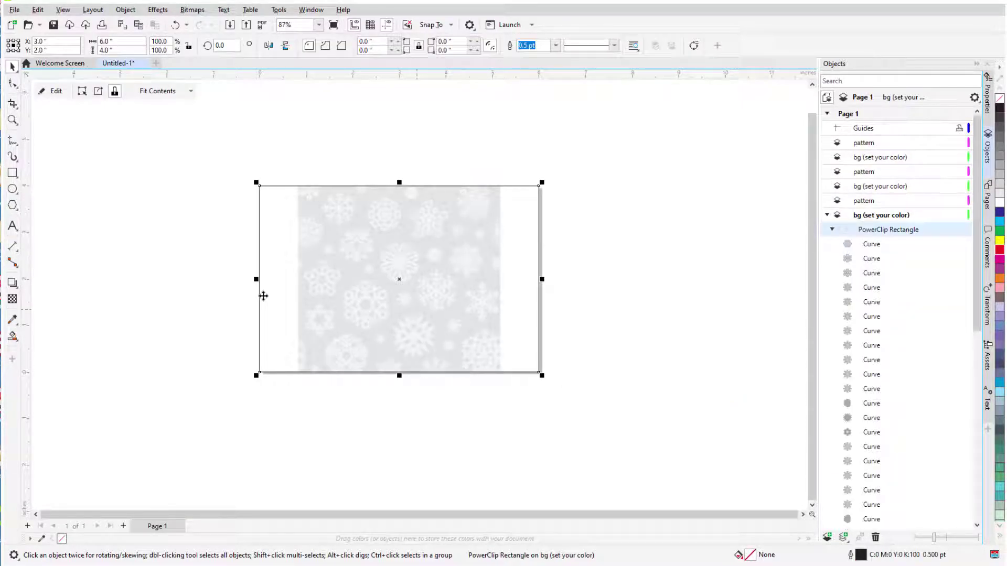
pyautogui.click(191, 91)
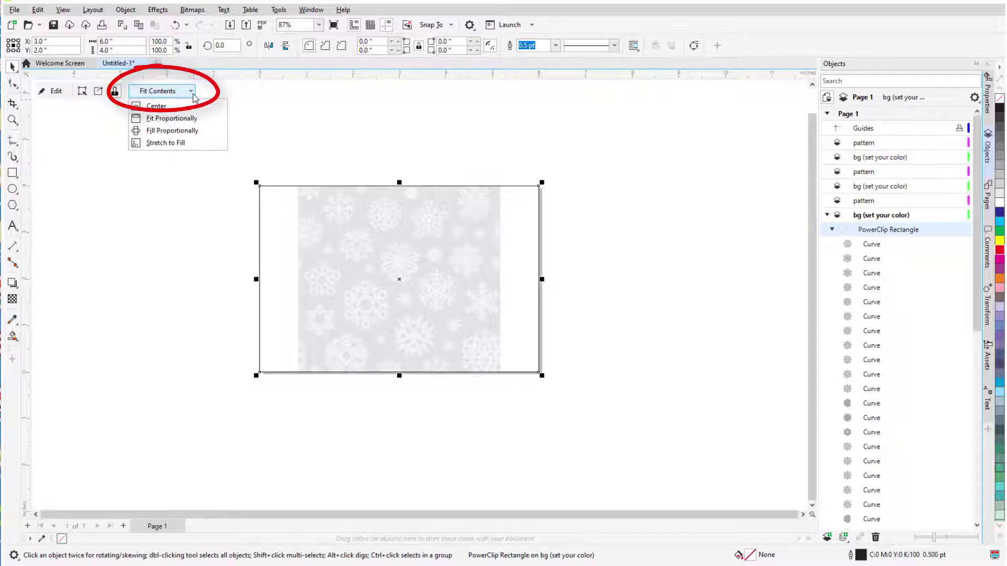
pyautogui.click(206, 133)
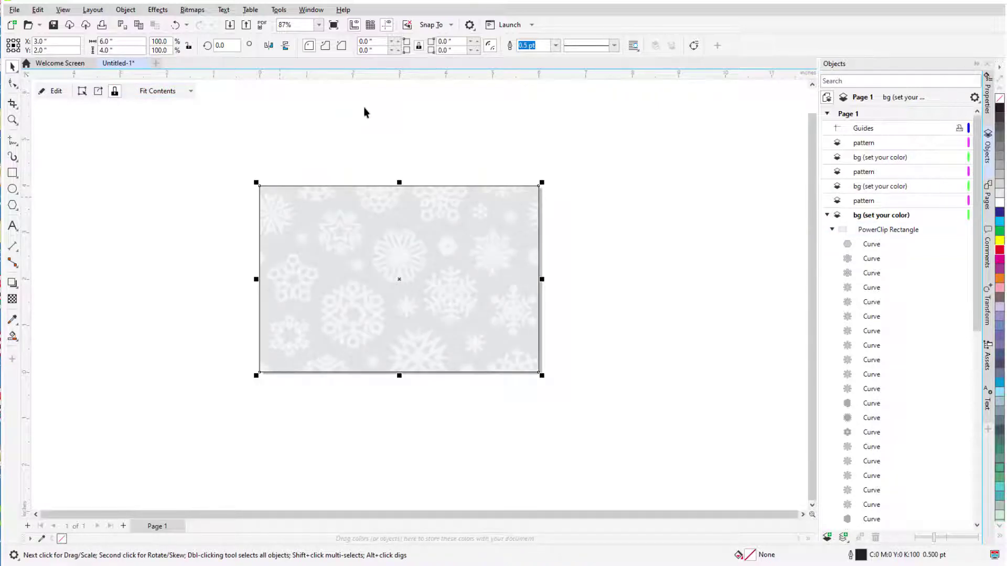
# Step: Set the rectangle's outline width to None and deselect it
pyautogui.click(555, 45)
pyautogui.click(526, 57)
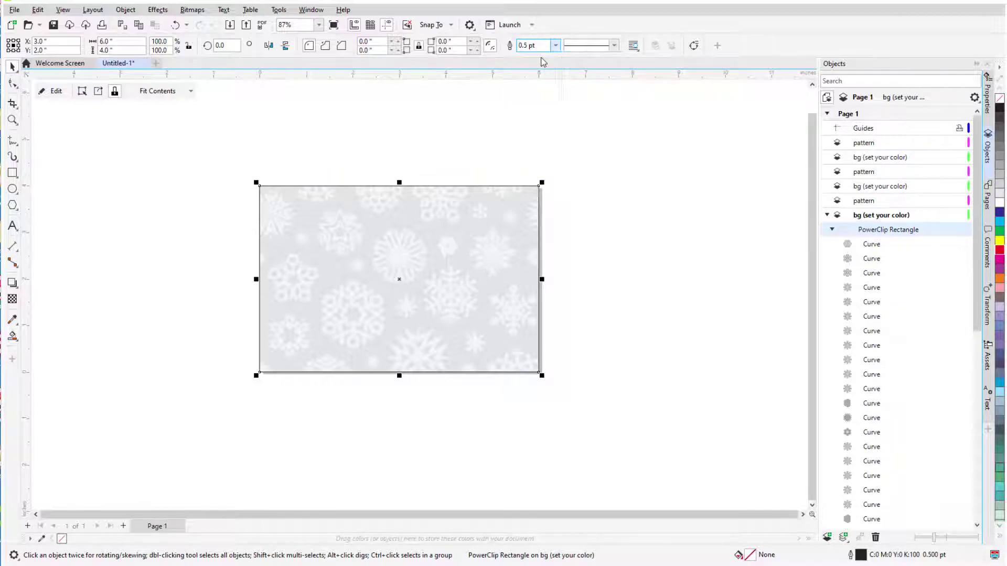
pyautogui.click(569, 163)
pyautogui.scroll(3, 385, 274)
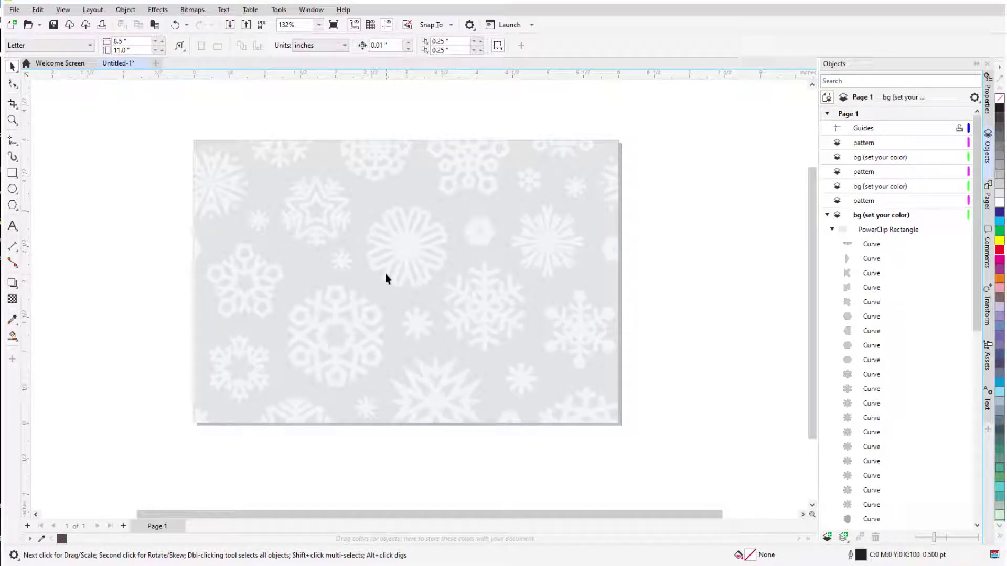
# Step: Import Family.jpg and place it on the card's left side at 3.84 × 2.561 inches
pyautogui.click(230, 25)
pyautogui.click(477, 198)
pyautogui.click(760, 418)
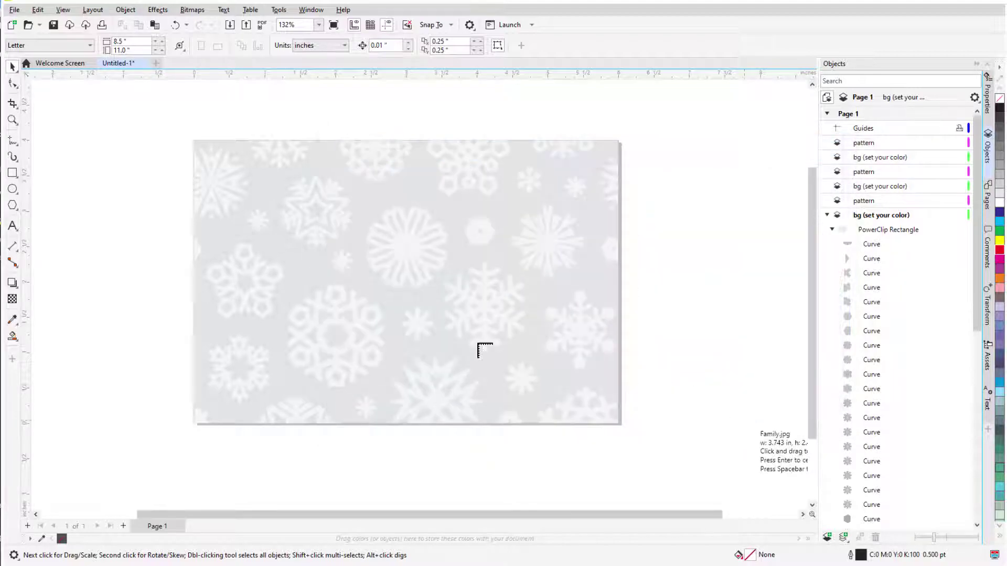
pyautogui.moveTo(210, 201); pyautogui.dragTo(487, 388)
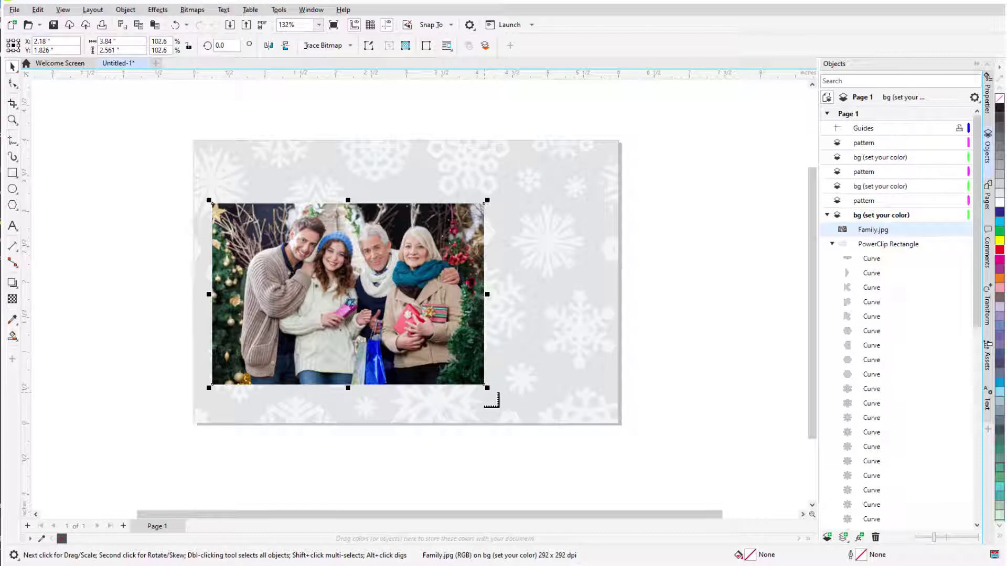
pyautogui.hotkey('ctrl', 'z')
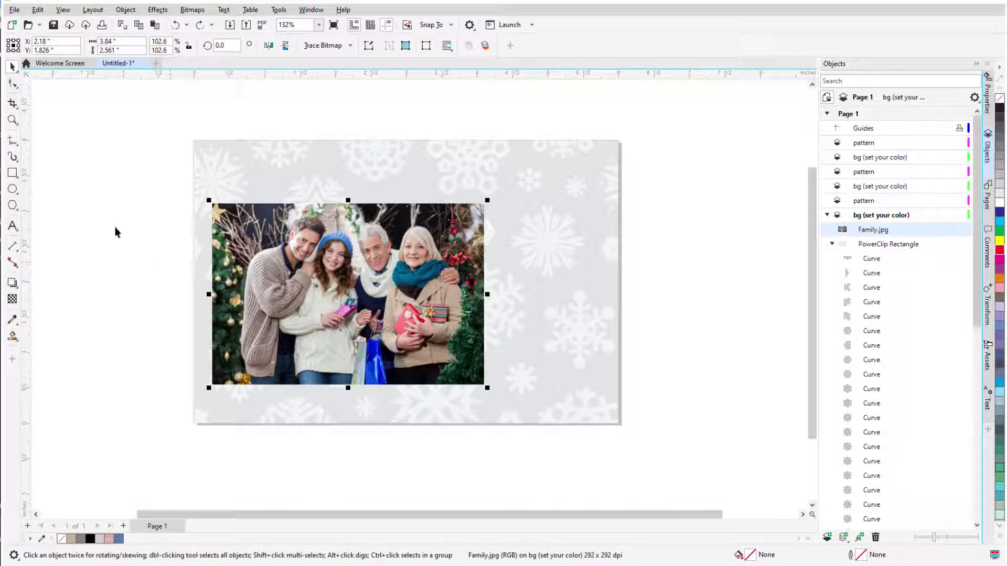
# Step: Frame the photo with a rectangle outlined 8.0 pt in beige (#CCBEB1) sampled from the photo
pyautogui.click(13, 174)
pyautogui.doubleClick(13, 174)
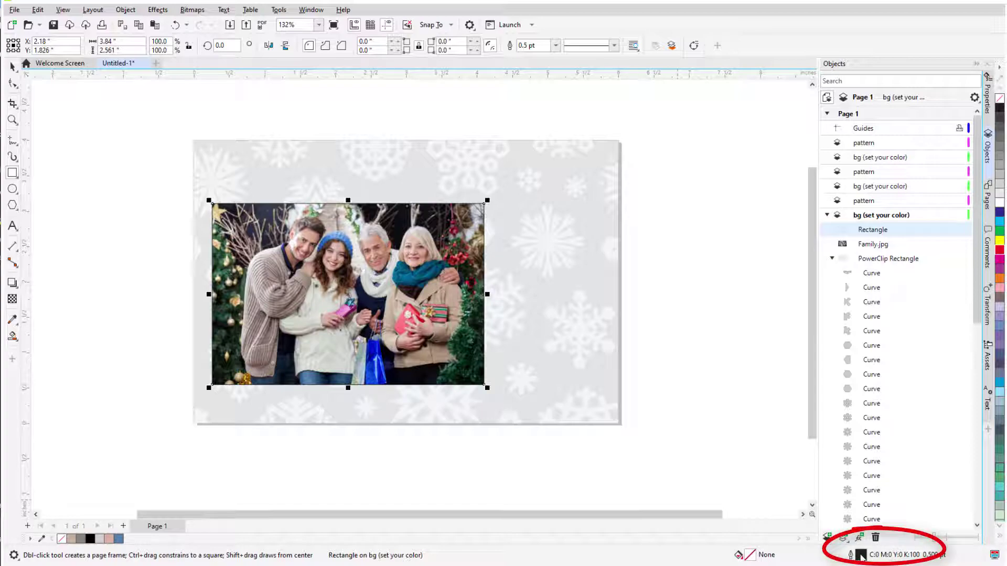
pyautogui.doubleClick(861, 555)
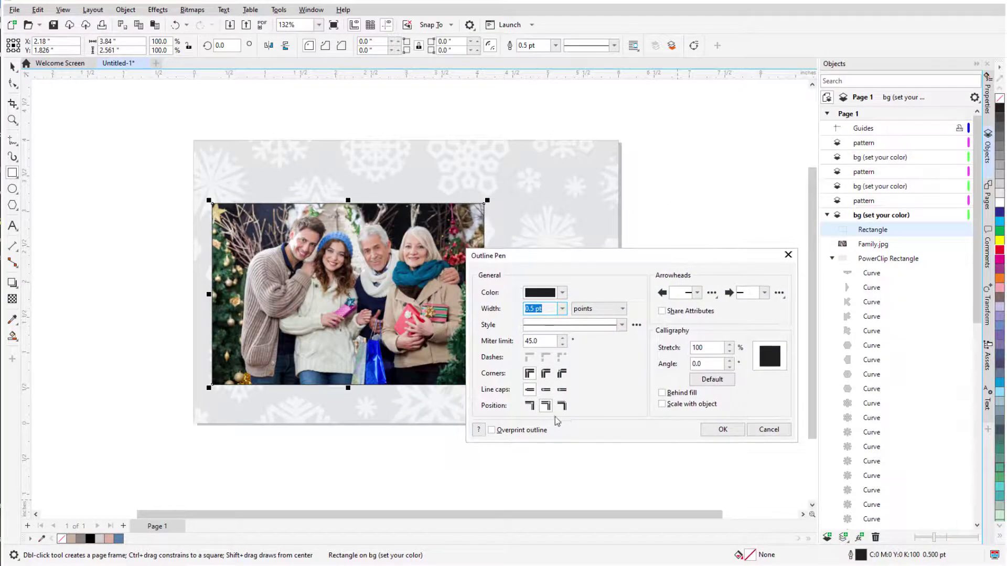
pyautogui.click(562, 309)
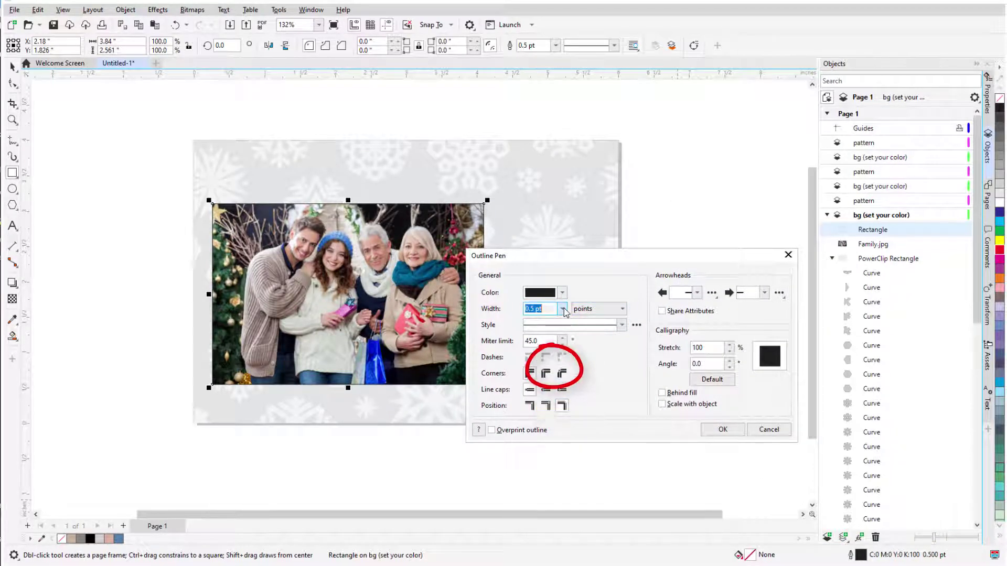
pyautogui.click(537, 397)
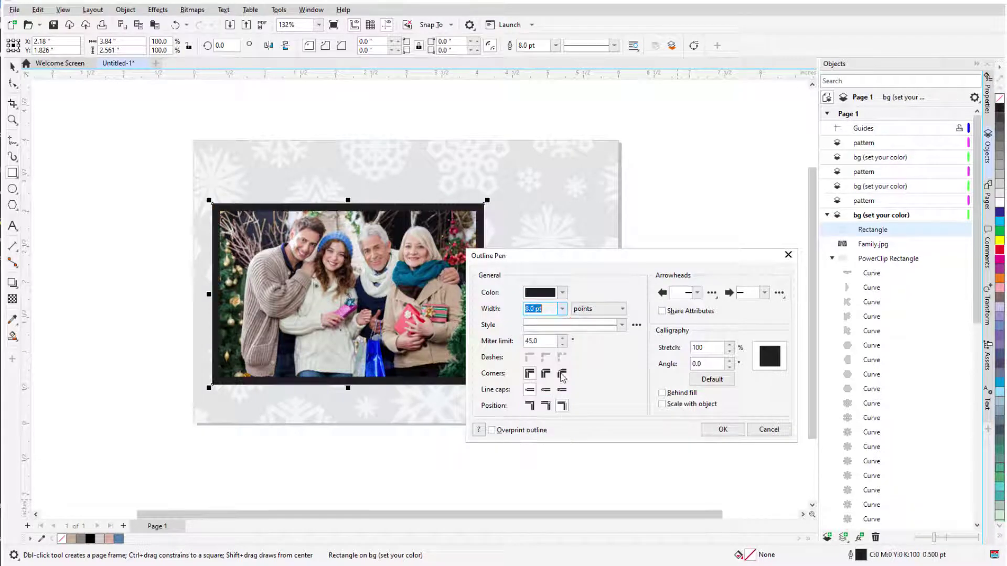
pyautogui.click(562, 292)
pyautogui.click(631, 456)
pyautogui.click(414, 362)
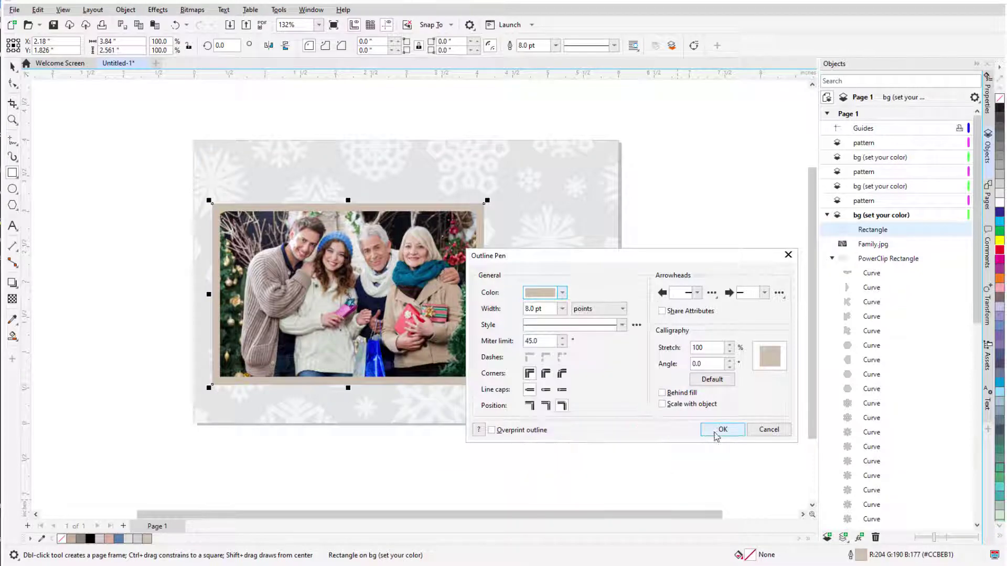
pyautogui.click(721, 430)
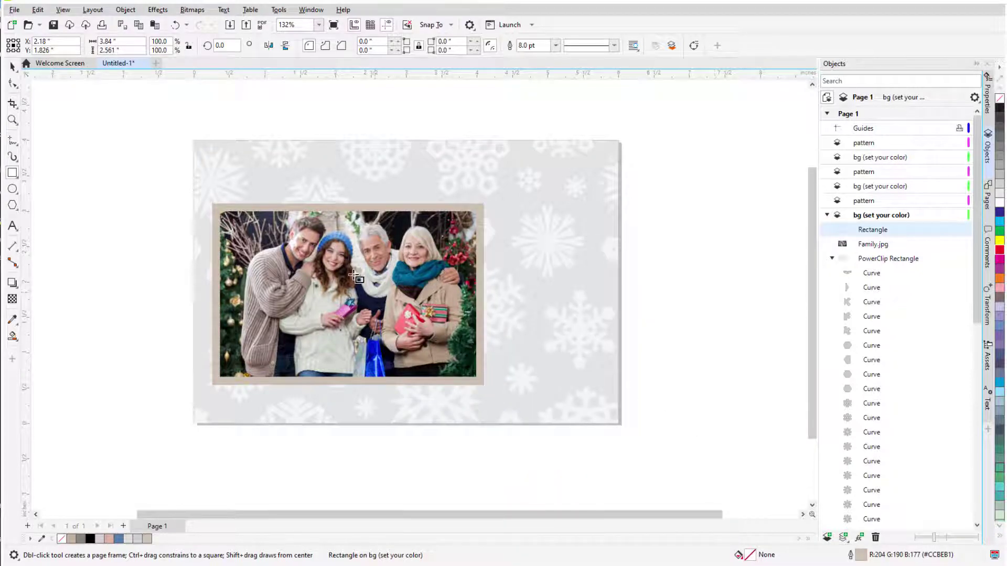
# Step: Create a second rectangle over the framed photo
pyautogui.click(13, 67)
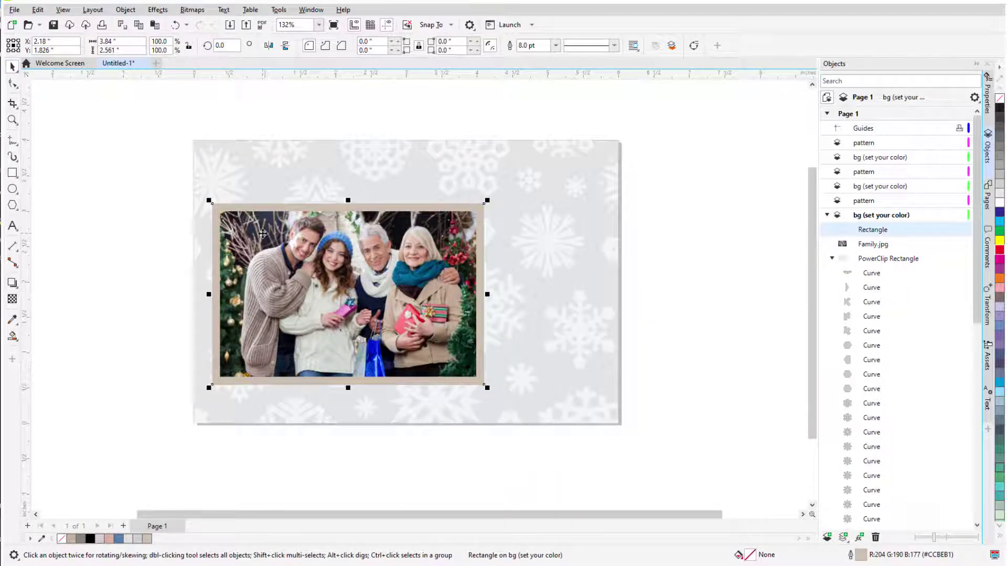
pyautogui.doubleClick(13, 173)
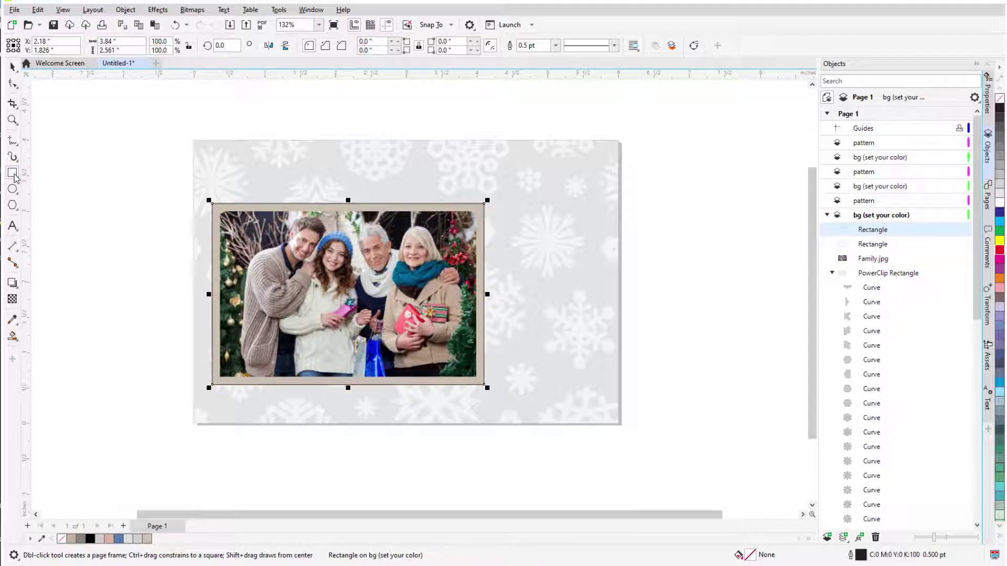
pyautogui.doubleClick(863, 558)
pyautogui.moveTo(533, 196); pyautogui.dragTo(656, 279)
# Step: Give it a 3.0 pt outside outline in dark teal (#005078) sampled from the photo
pyautogui.click(524, 414)
pyautogui.click(557, 317)
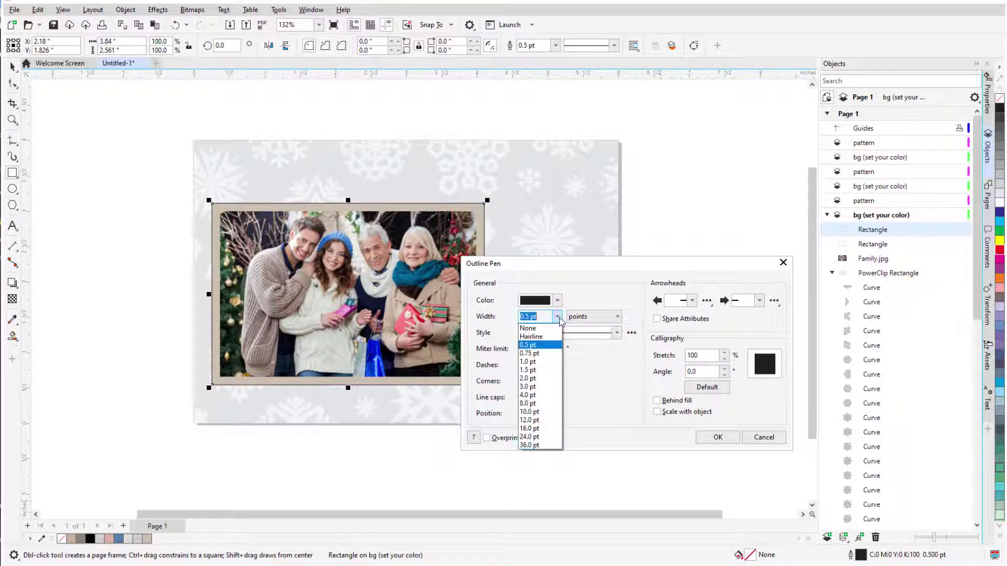
pyautogui.click(527, 386)
pyautogui.click(556, 300)
pyautogui.click(627, 465)
pyautogui.click(454, 276)
pyautogui.click(700, 441)
pyautogui.click(718, 437)
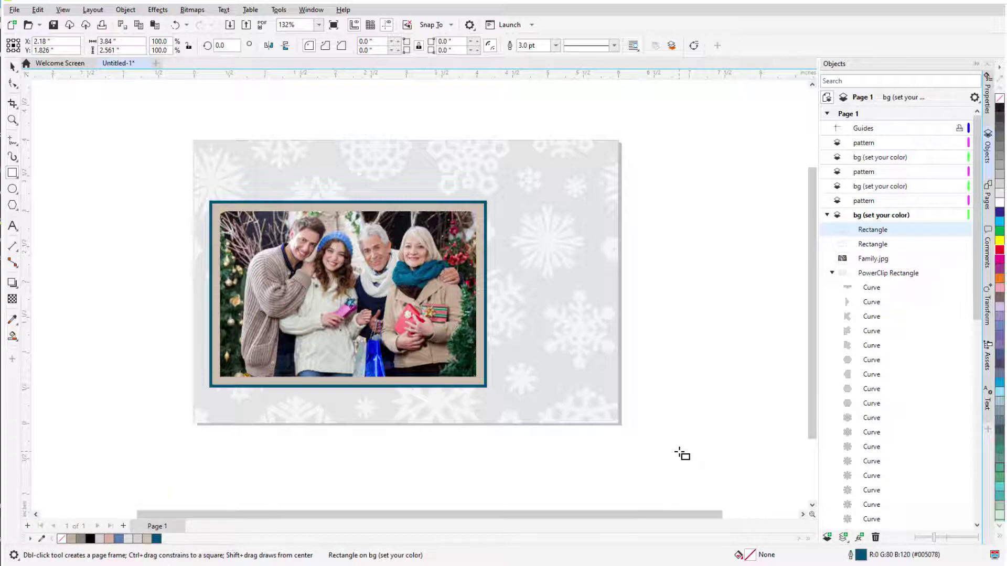
# Step: Type the title 'Season's Greetings!' as a text line above the photo
pyautogui.click(14, 228)
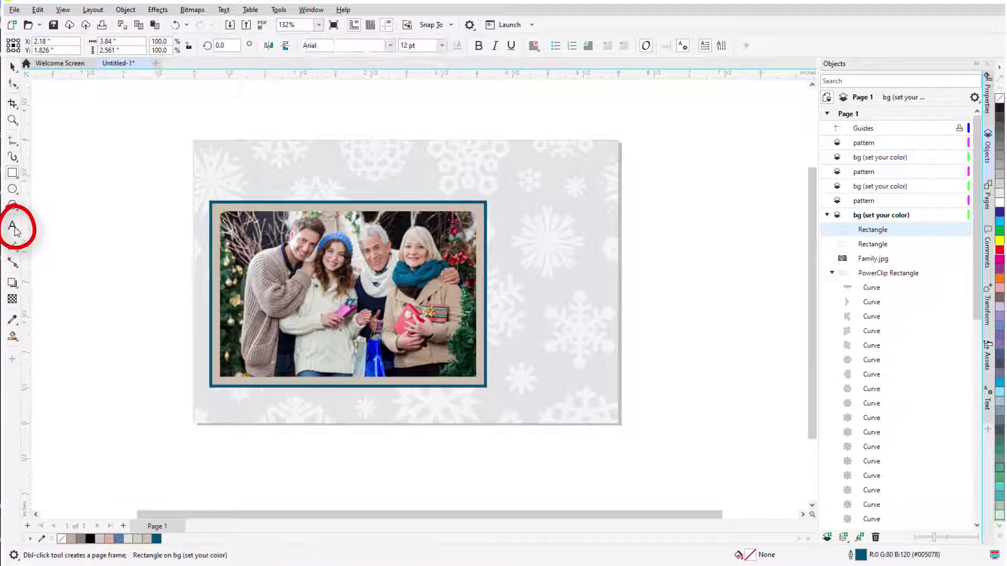
pyautogui.click(224, 181)
pyautogui.write("Season's Greetings!")
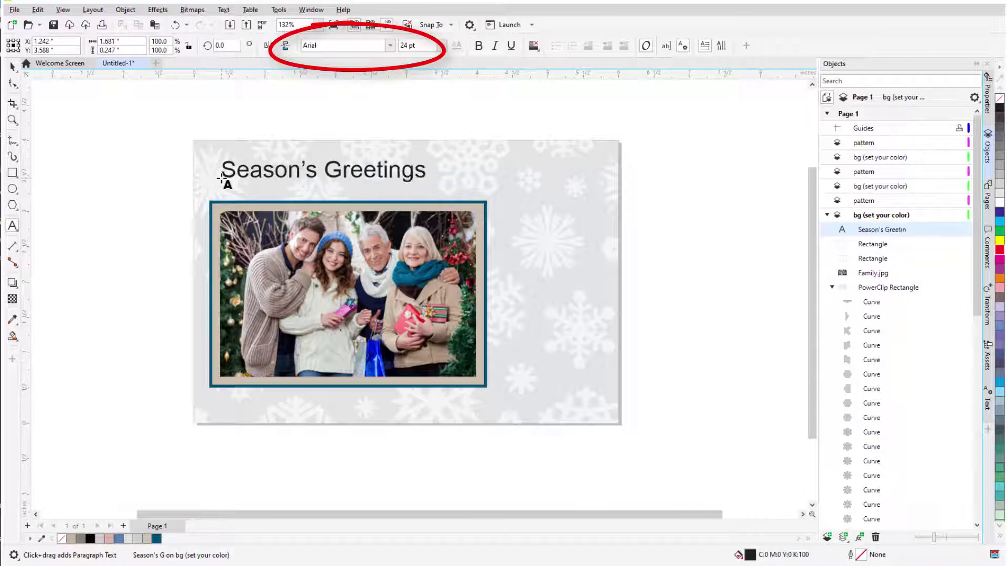
pyautogui.click(171, 204)
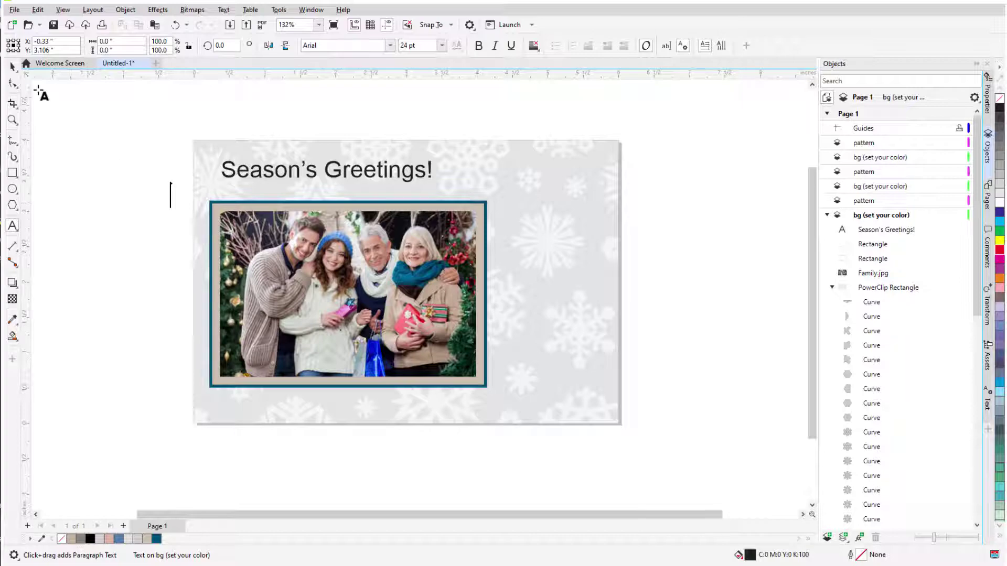
# Step: Format the title as CommercialScript BT 48 pt in dark teal, nudged into place
pyautogui.click(257, 173)
pyautogui.click(390, 46)
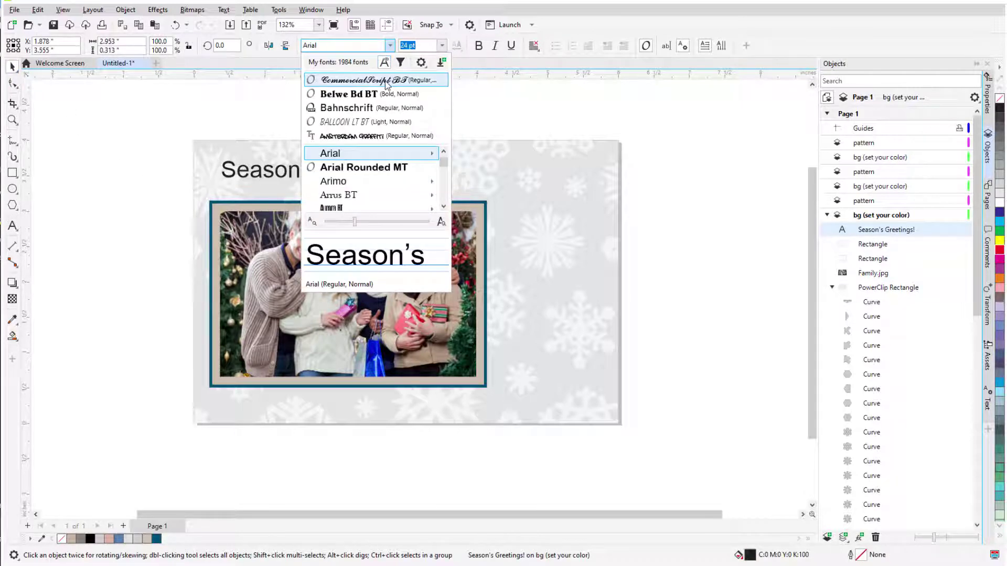
pyautogui.click(364, 80)
pyautogui.click(442, 45)
pyautogui.click(429, 193)
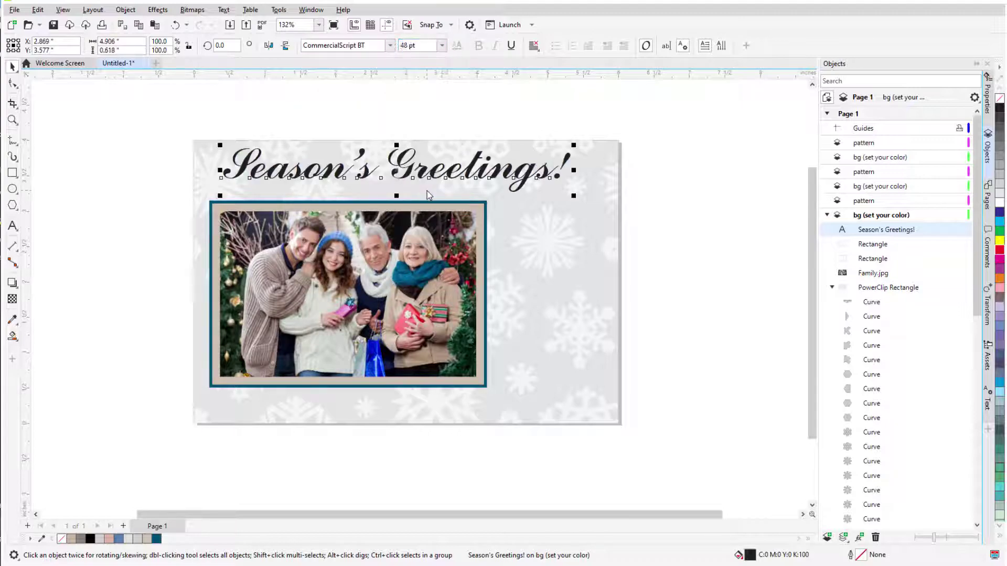
pyautogui.moveTo(402, 165); pyautogui.dragTo(389, 172)
pyautogui.click(157, 538)
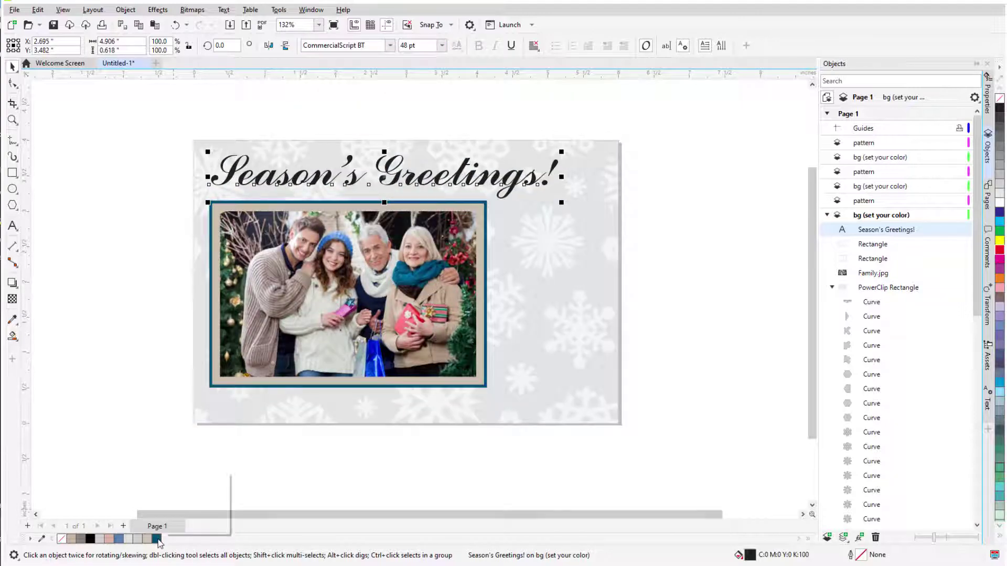
pyautogui.click(192, 473)
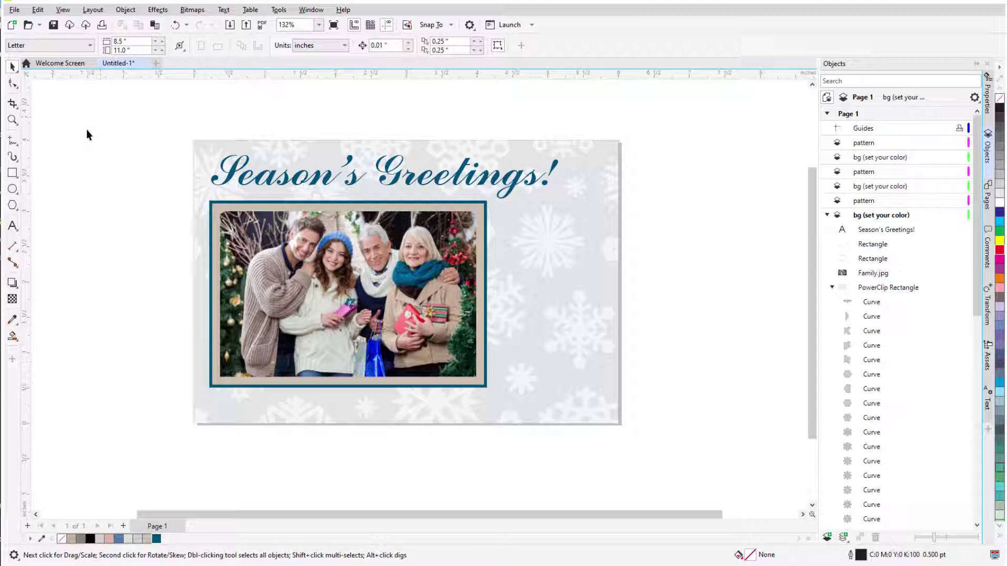
# Step: Draw a rectangle right of the photo, fill it beige and remove its outline
pyautogui.click(12, 173)
pyautogui.moveTo(489, 303); pyautogui.dragTo(614, 409)
pyautogui.click(146, 539)
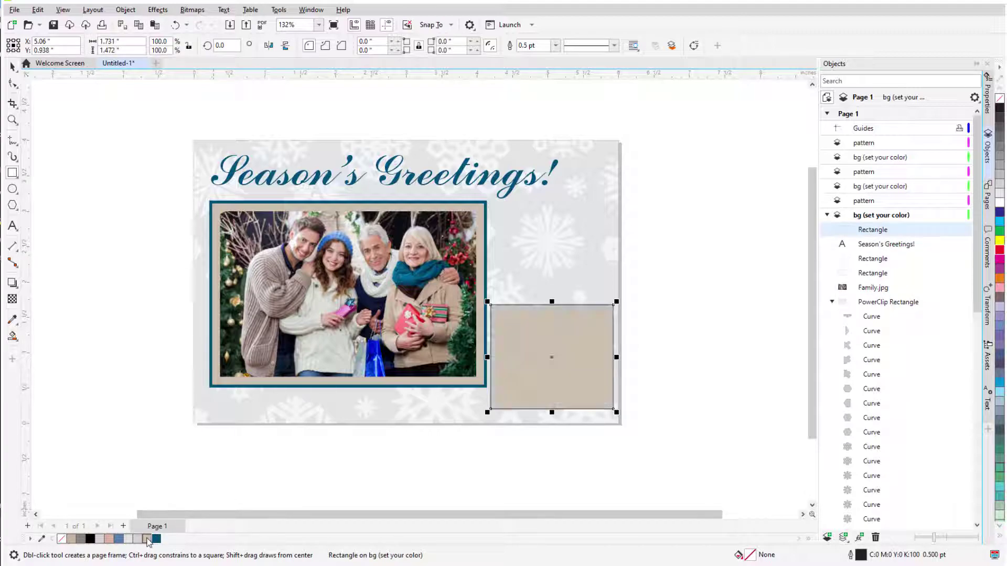
pyautogui.click(555, 45)
pyautogui.click(548, 63)
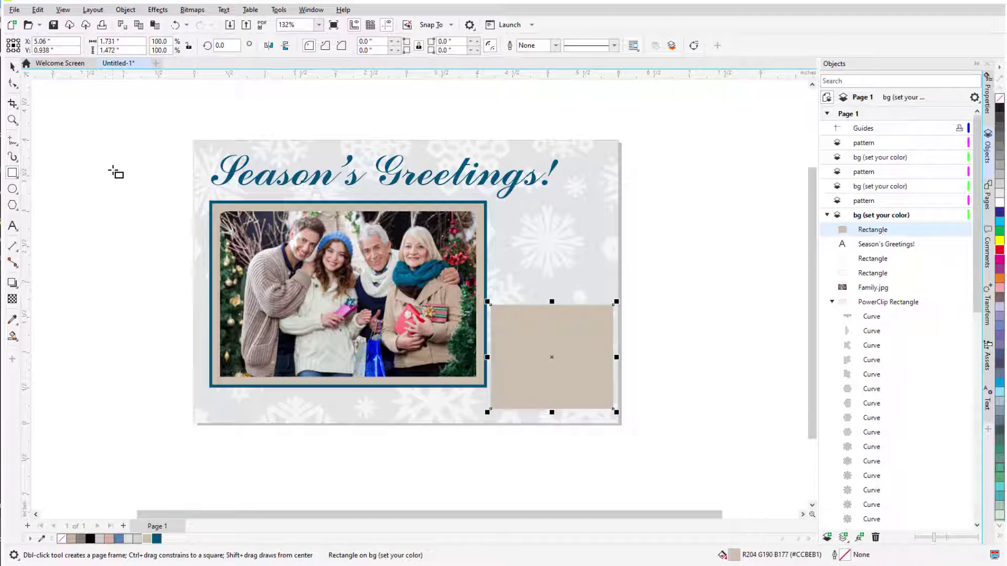
# Step: Give the beige rectangle uniform transparency of 50
pyautogui.click(12, 299)
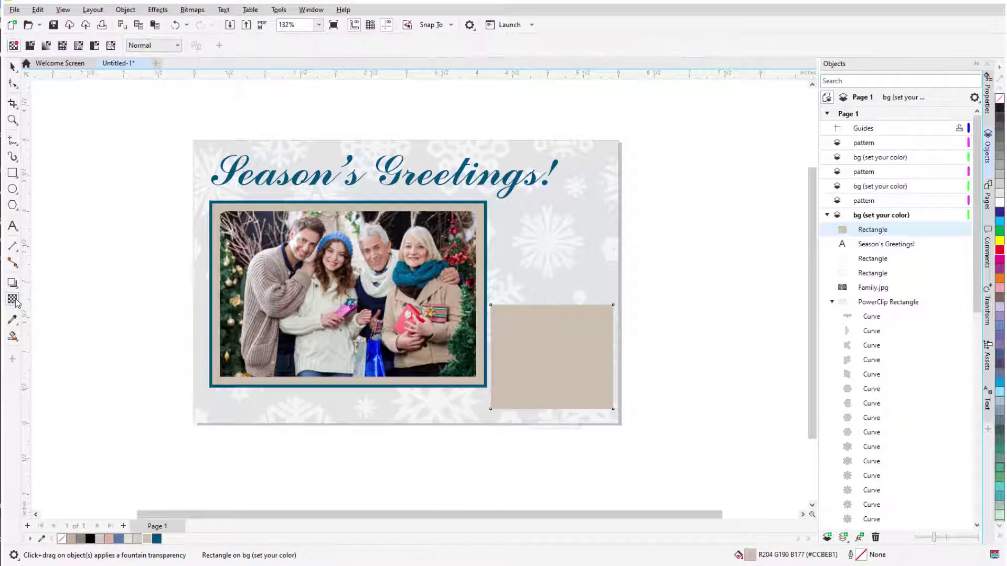
pyautogui.click(30, 45)
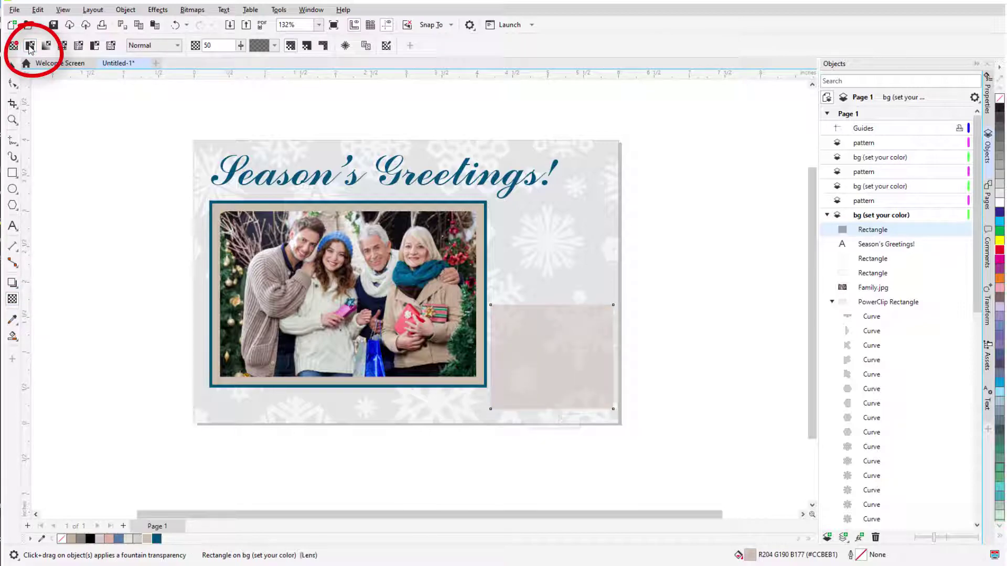
pyautogui.moveTo(542, 425); pyautogui.dragTo(547, 426)
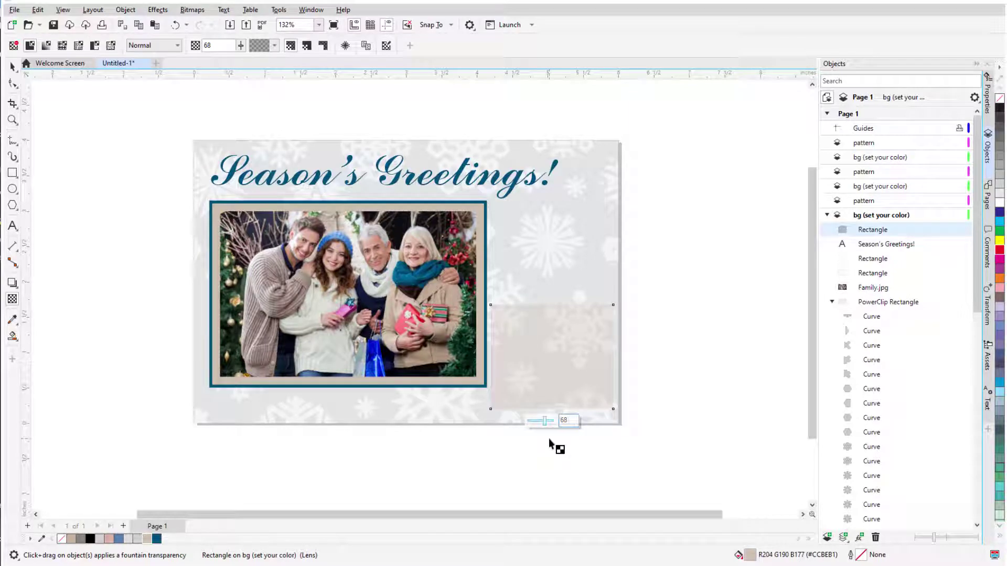
pyautogui.click(551, 443)
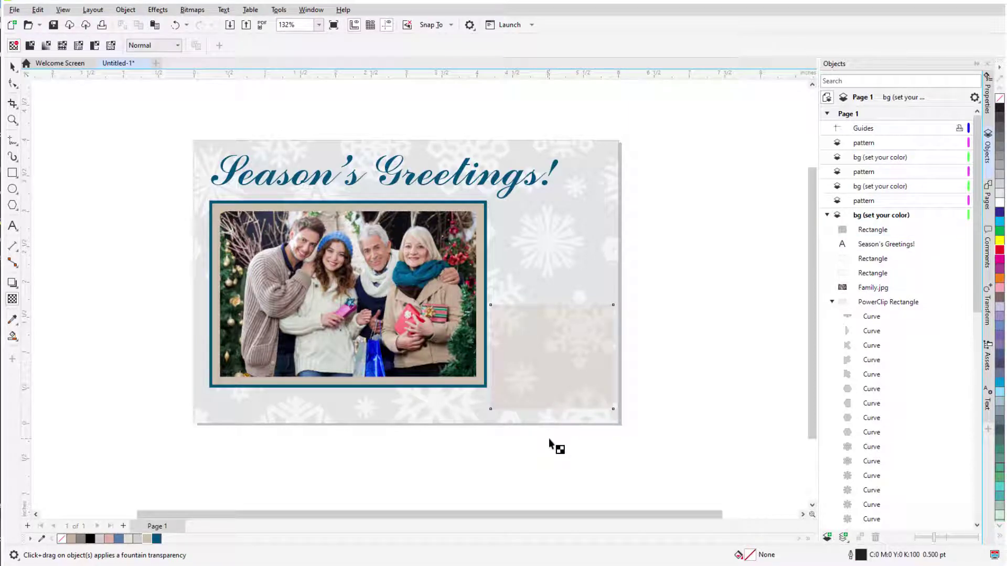
pyautogui.hotkey('ctrl', 'z')
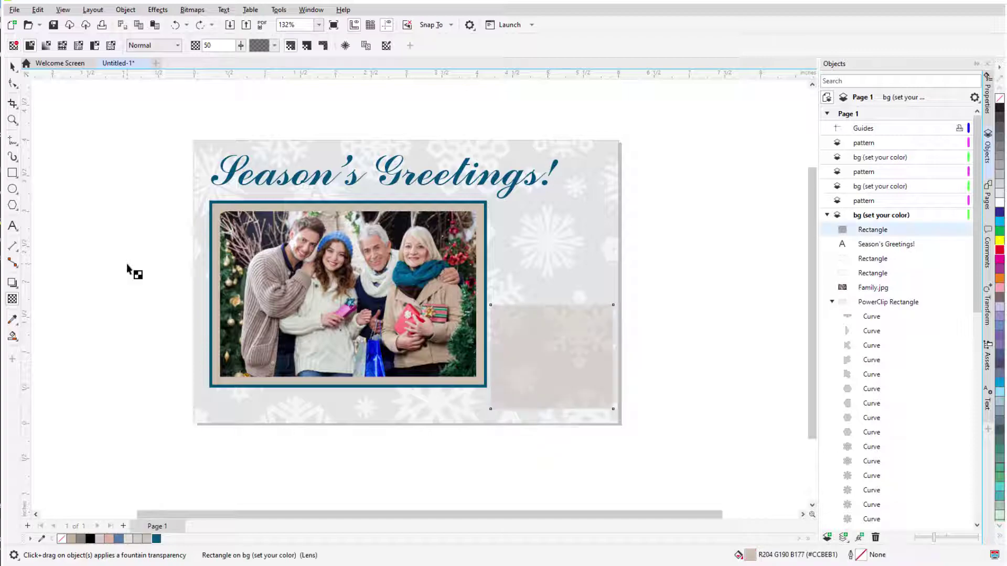
# Step: Type 'Best wishes for the new year, from our crew to yours!' and the family sign-off into the beige box
pyautogui.click(13, 226)
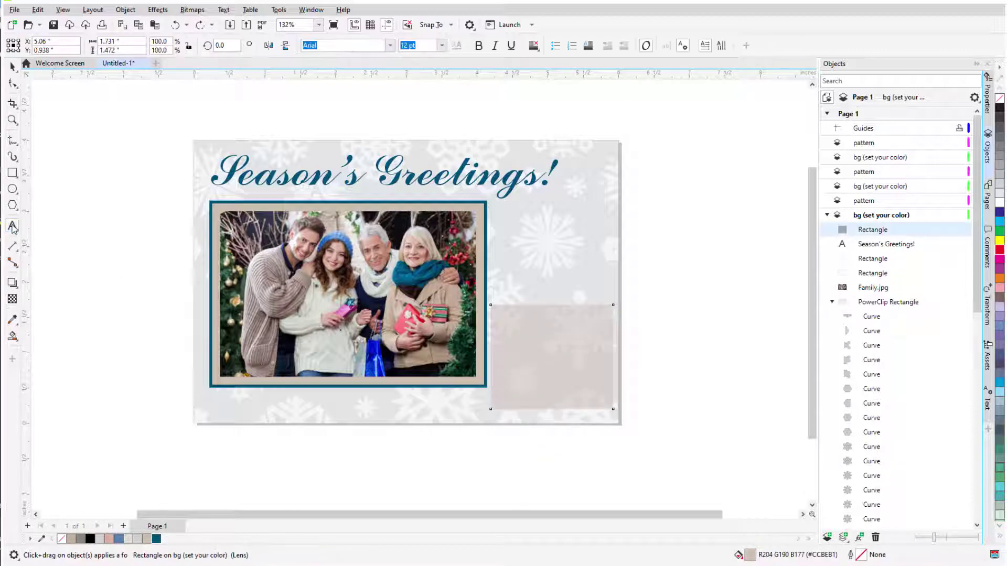
pyautogui.click(491, 332)
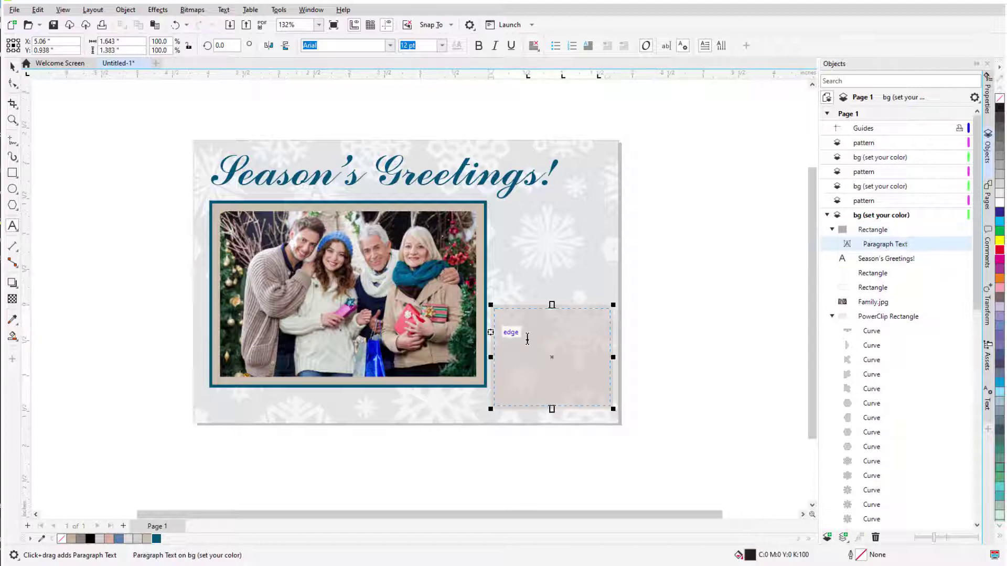
pyautogui.write('Best wishes for the new year, from our crew to yours!')
pyautogui.press('Return')
pyautogui.press('Return')
pyautogui.write('The Jones Family')
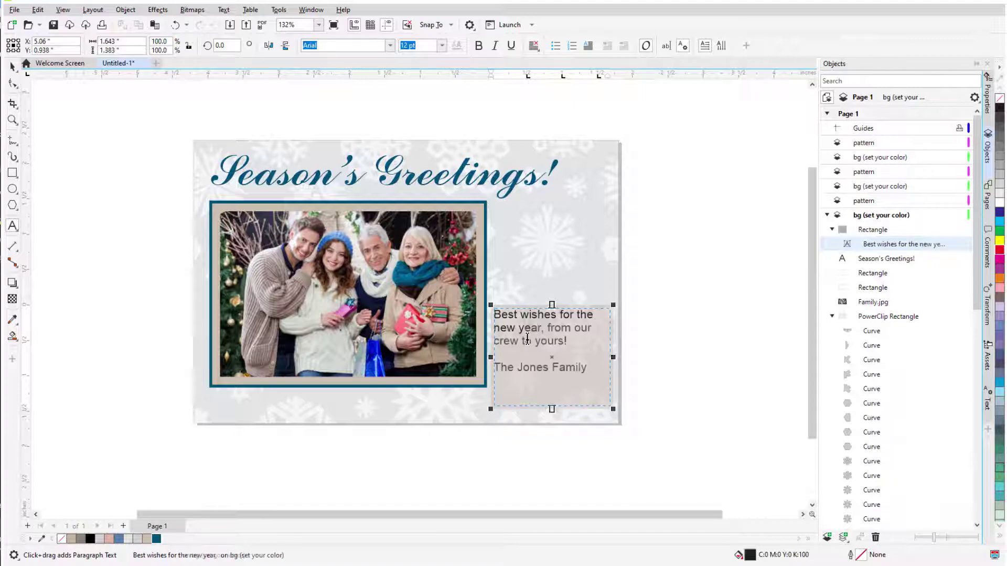
# Step: Set the greeting text to Belwe Bd BT in dark teal
pyautogui.moveTo(598, 367); pyautogui.dragTo(511, 326)
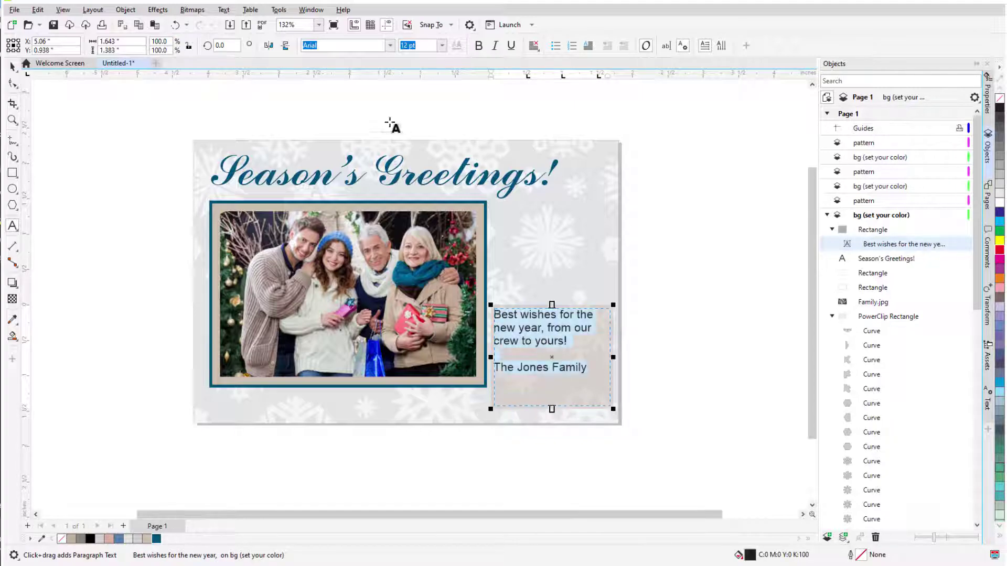
pyautogui.click(390, 46)
pyautogui.click(346, 74)
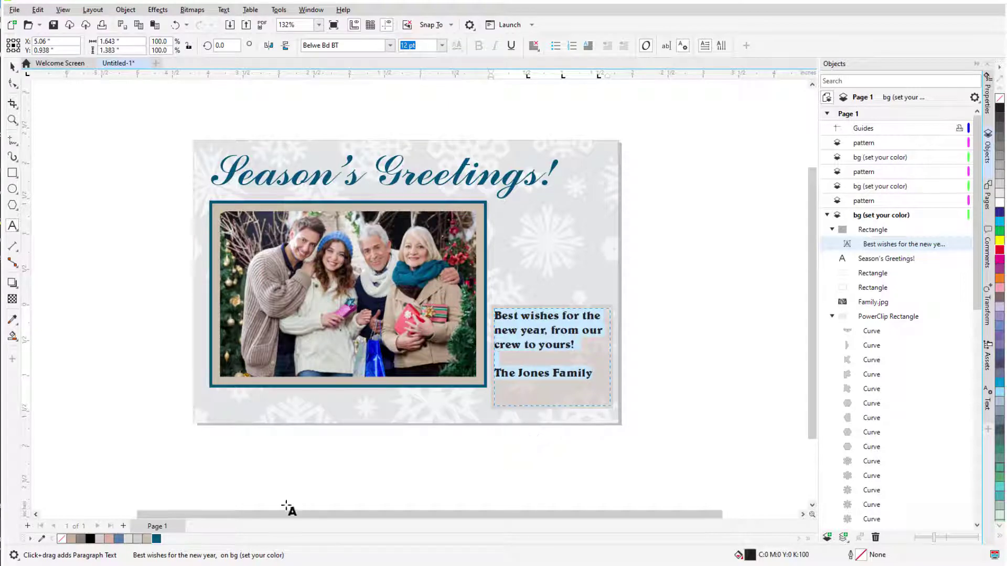
pyautogui.click(156, 538)
# Step: Fully justify the greeting and fit the text to its frame
pyautogui.click(535, 49)
pyautogui.click(581, 110)
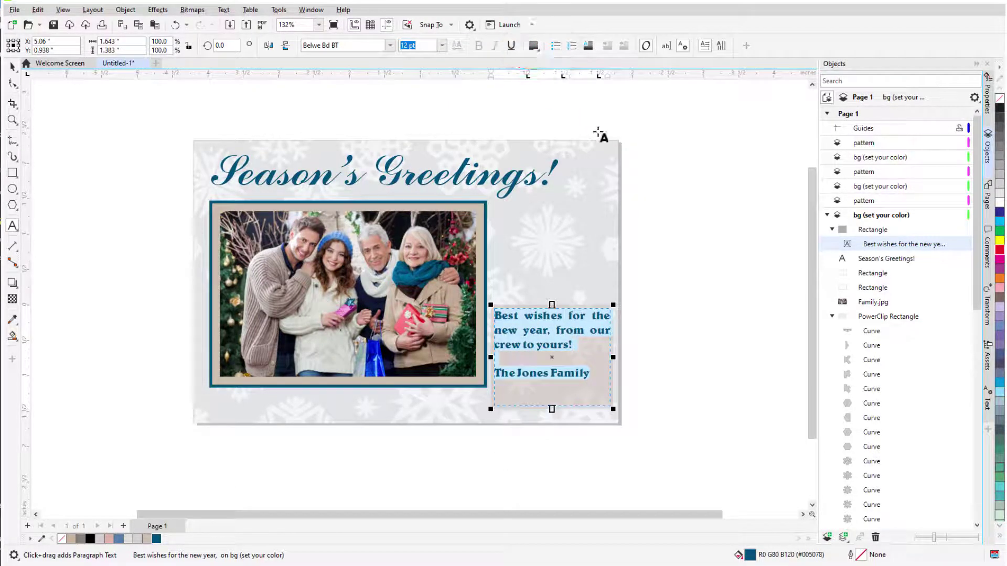
pyautogui.click(226, 10)
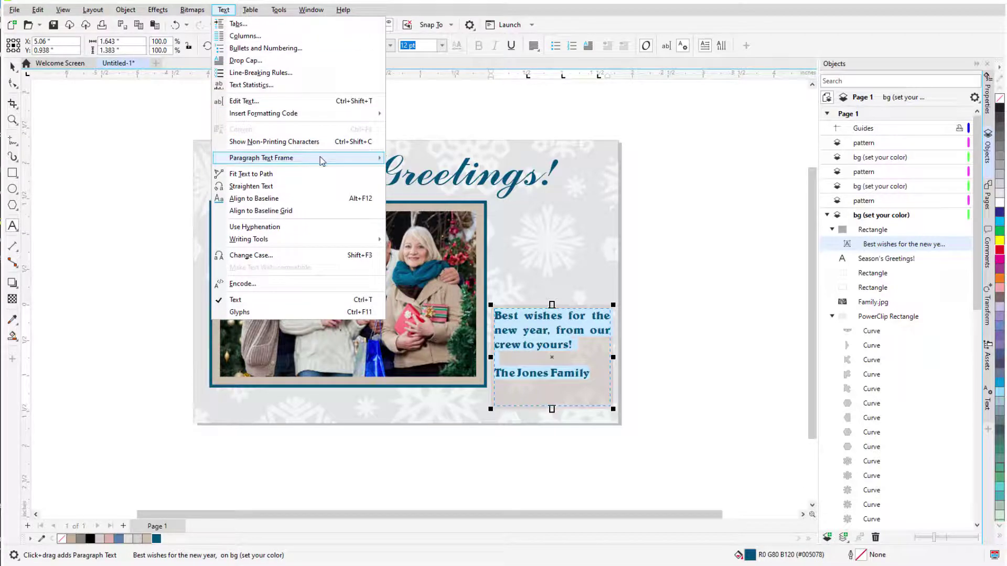
pyautogui.moveTo(323, 158)
pyautogui.click(462, 178)
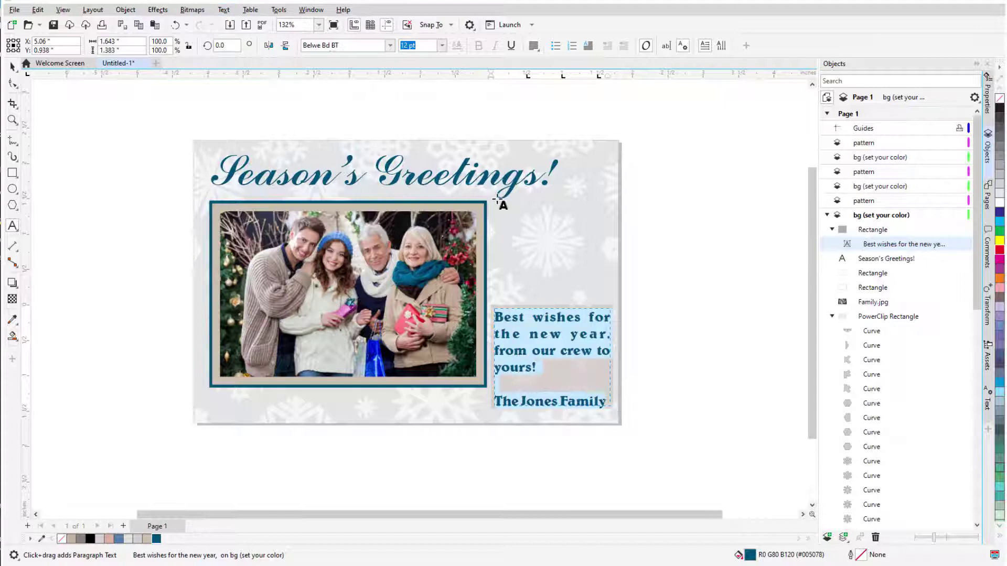
pyautogui.click(644, 231)
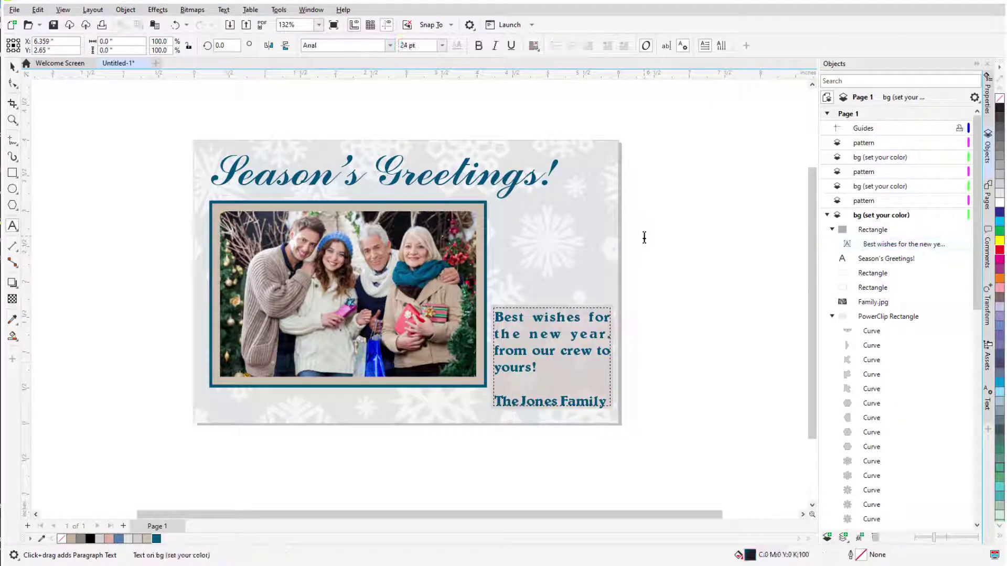
# Step: Import Snowflakes.cdr and place the pattern beside the card
pyautogui.scroll(-2, 644, 237)
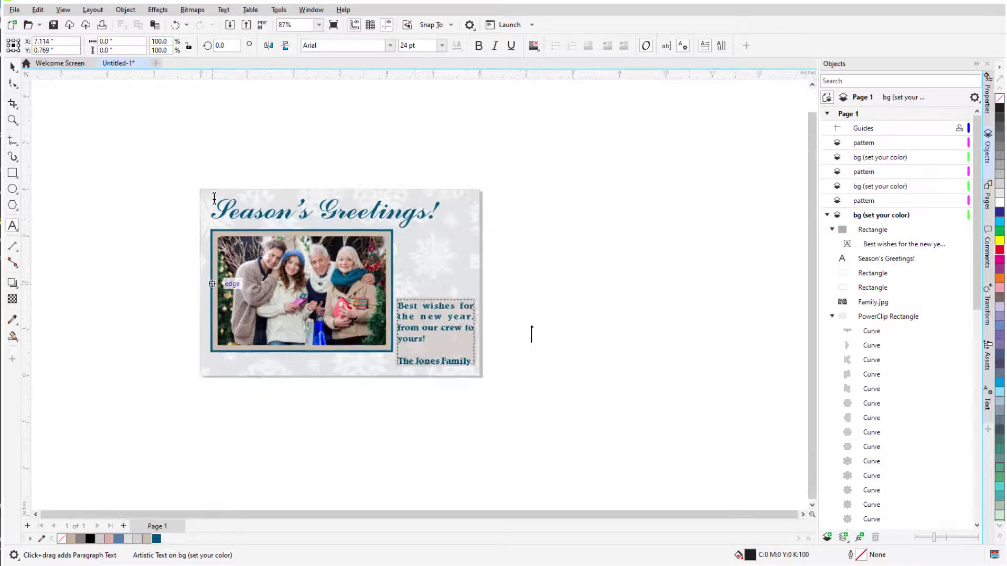
pyautogui.click(230, 25)
pyautogui.doubleClick(502, 291)
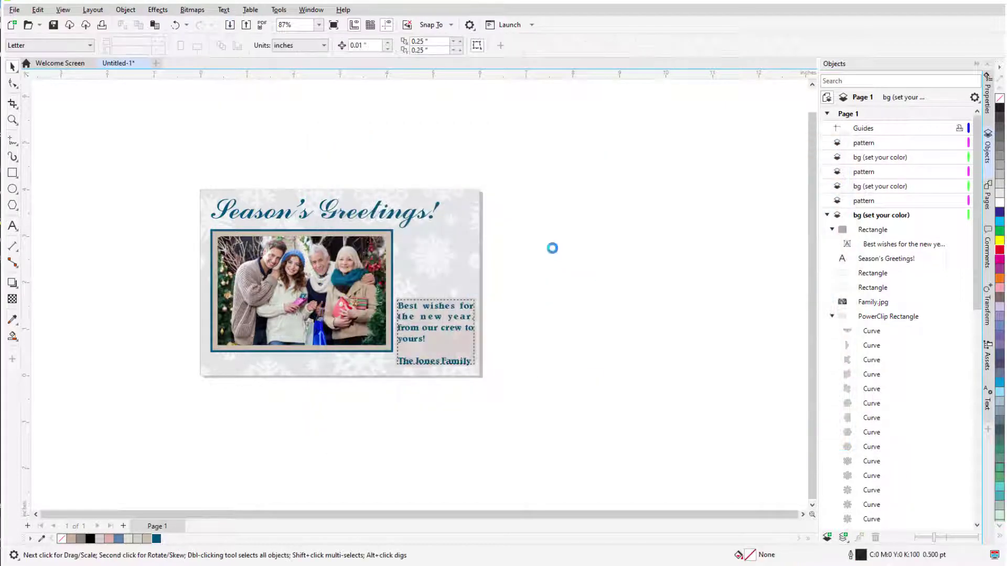
pyautogui.moveTo(636, 296); pyautogui.dragTo(744, 400)
pyautogui.click(729, 288)
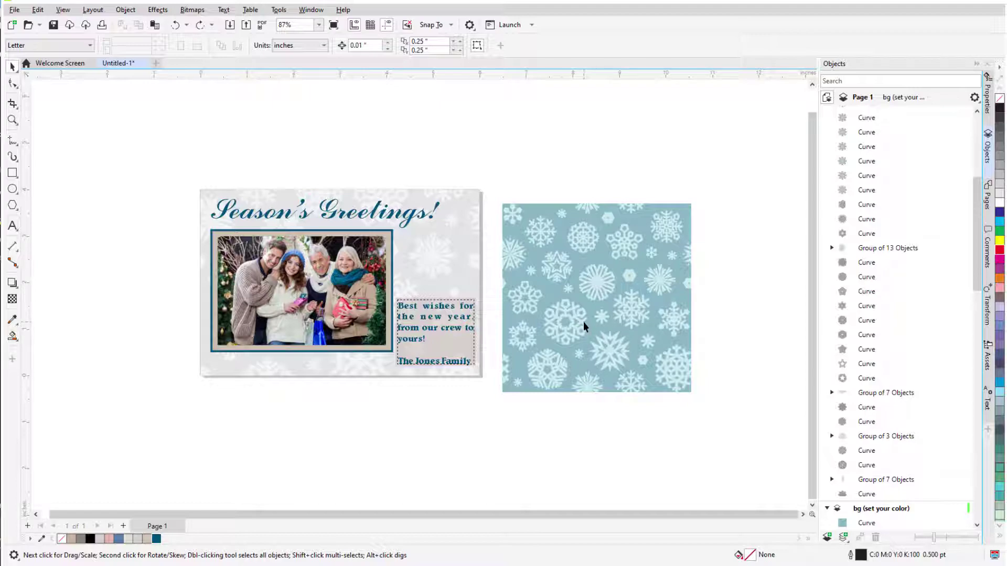
# Step: Copy one snowflake onto the card's upper right and colour it grey-blue
pyautogui.moveTo(583, 322); pyautogui.dragTo(524, 262)
pyautogui.scroll(1, 376, 248)
pyautogui.scroll(2, 377, 219)
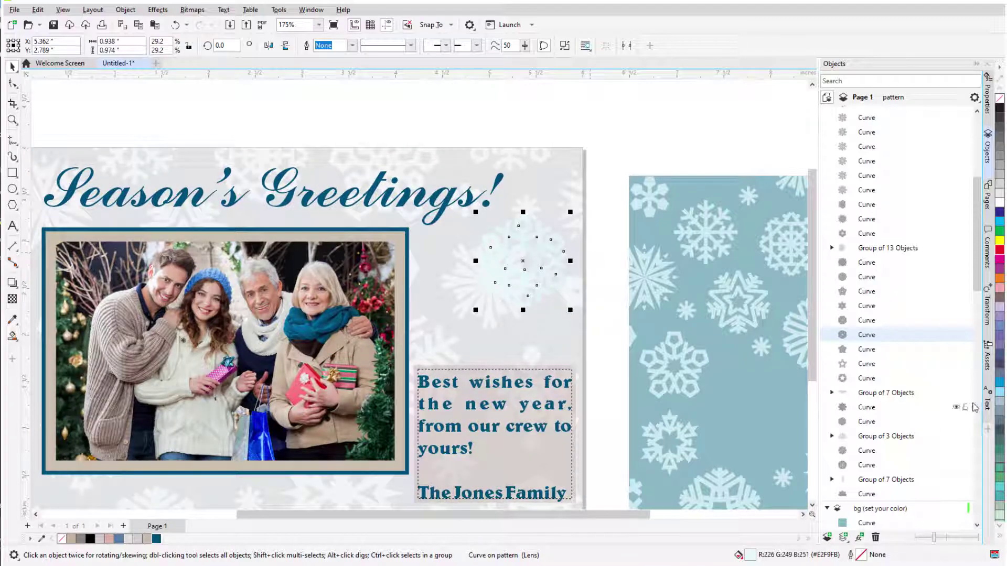
pyautogui.click(1001, 404)
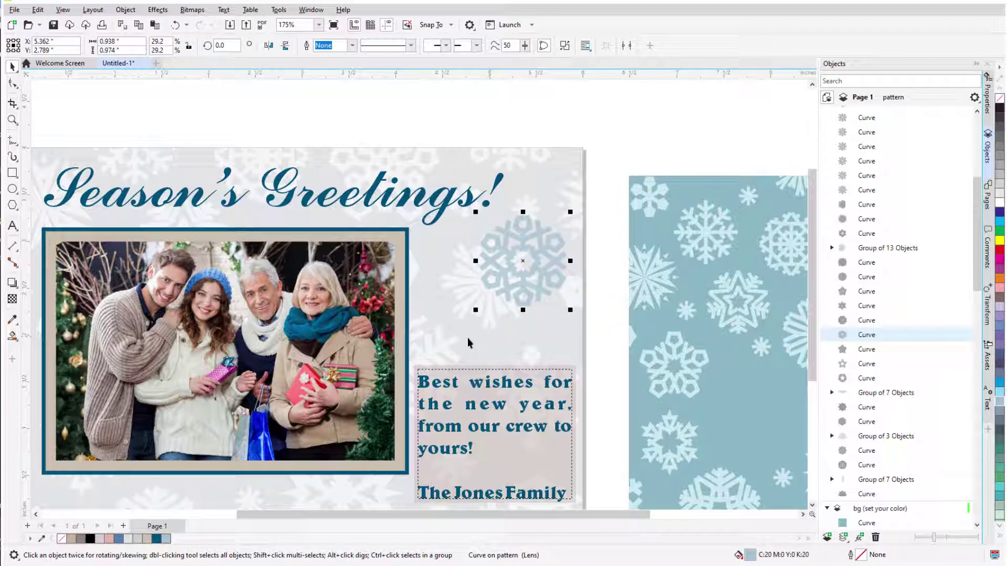
# Step: Add drop shadows to the copied snowflake and the small grey snowflake
pyautogui.click(12, 283)
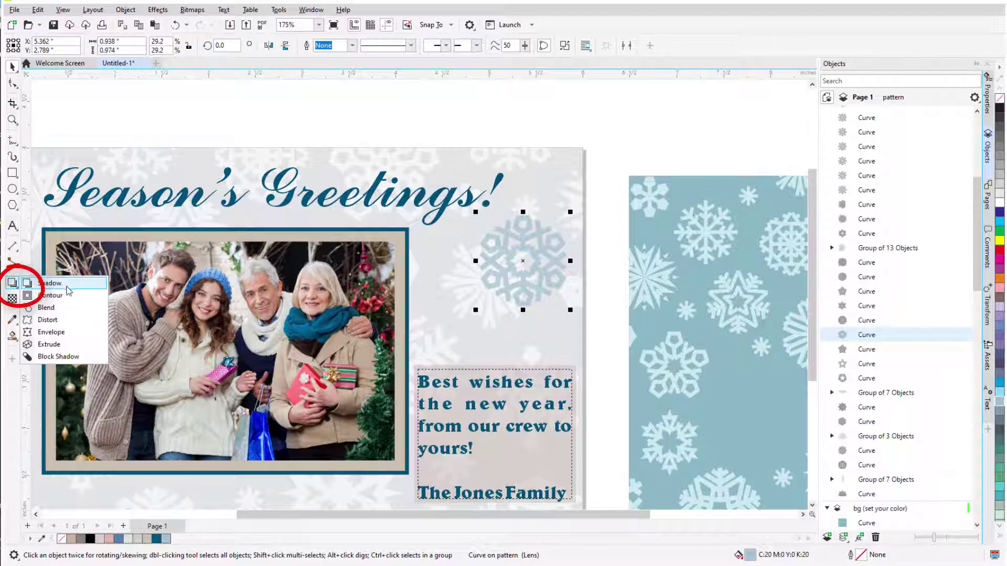
pyautogui.click(67, 286)
pyautogui.moveTo(523, 261); pyautogui.dragTo(551, 262)
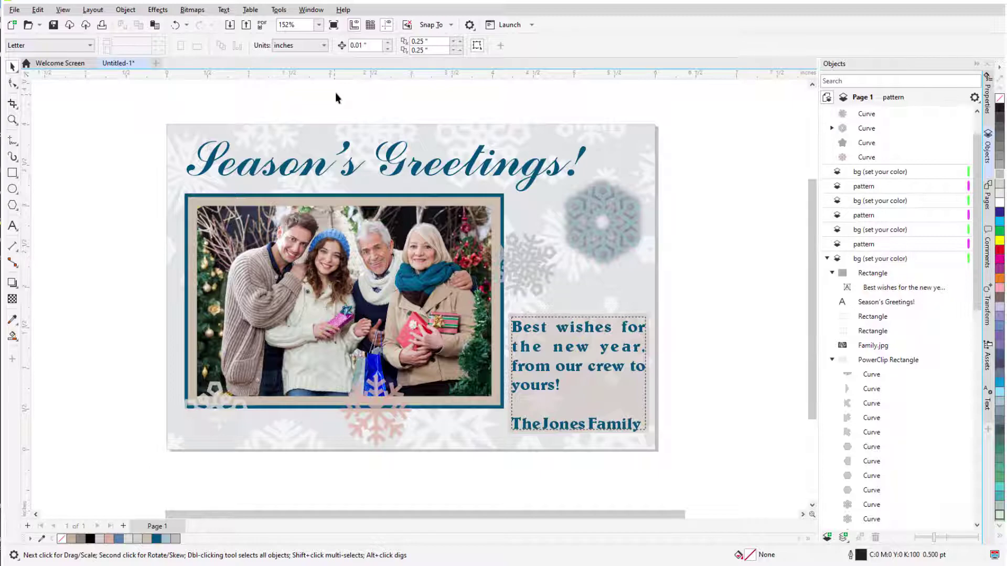
pyautogui.click(527, 263)
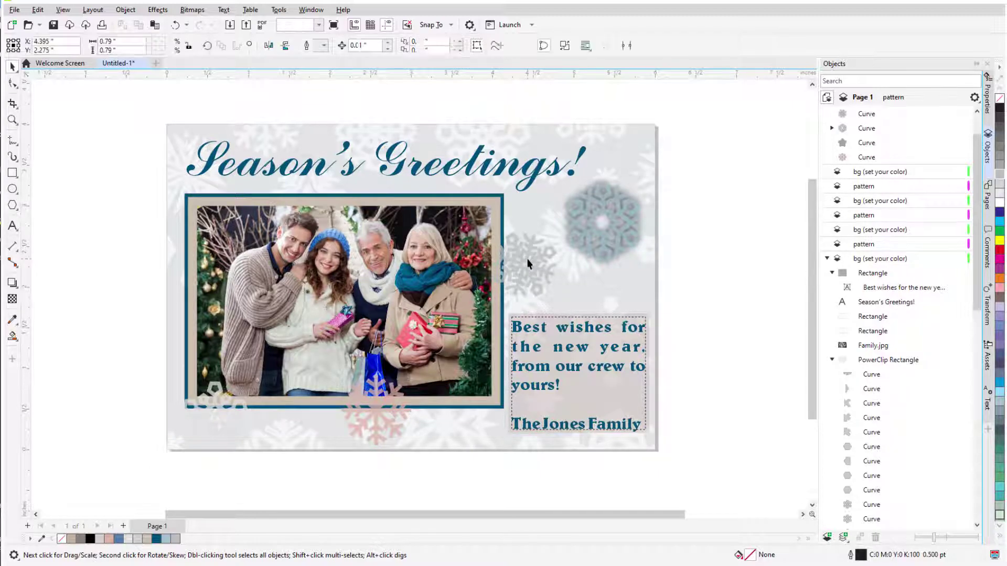
pyautogui.click(16, 285)
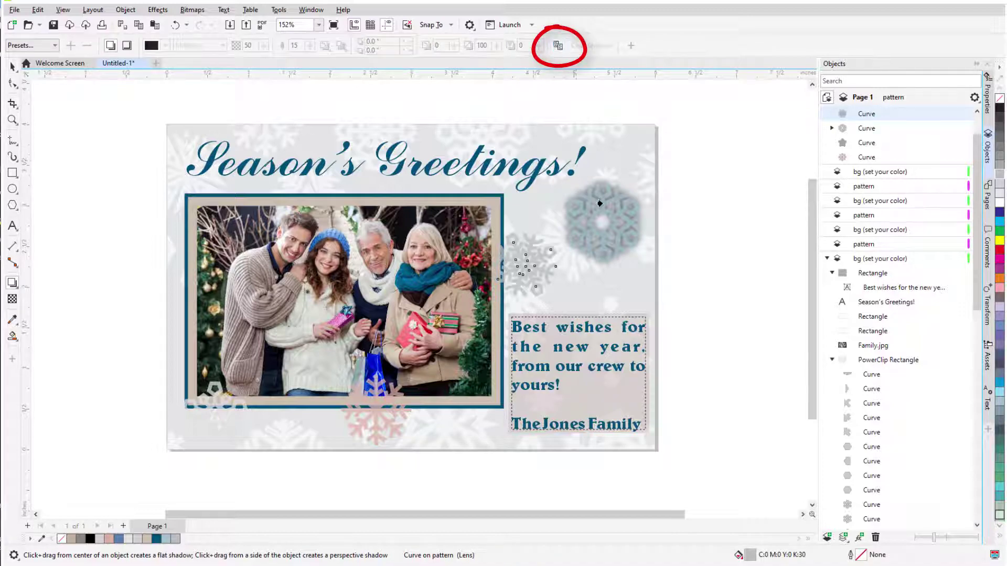
pyautogui.moveTo(601, 255); pyautogui.dragTo(600, 254)
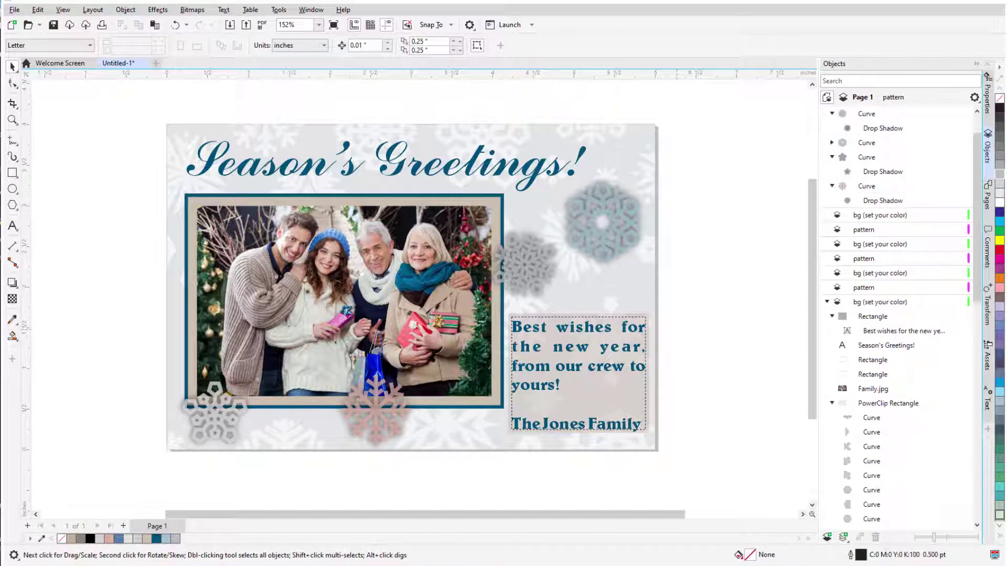
# Step: Open the print preview for the snowflake card
pyautogui.click(14, 9)
pyautogui.click(74, 290)
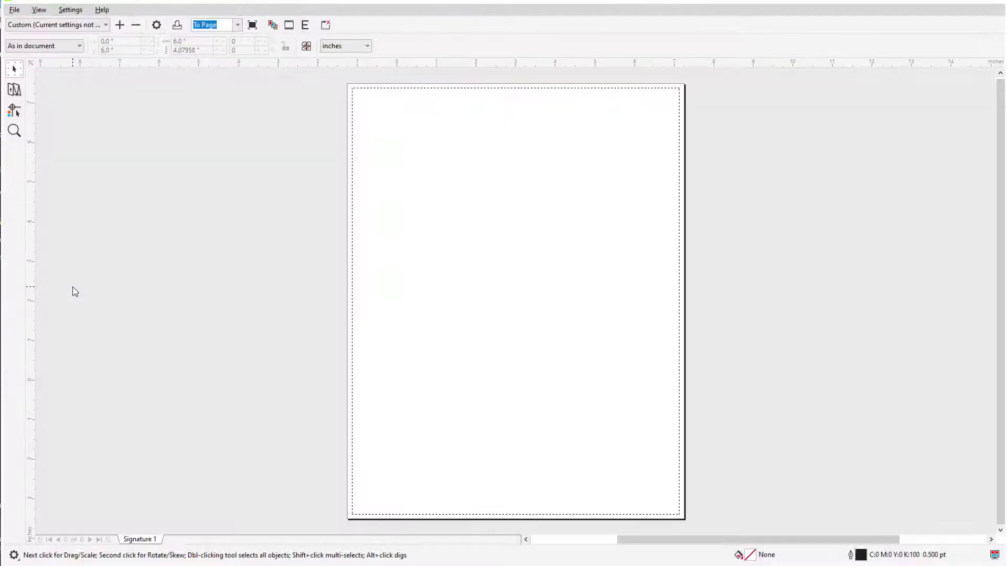